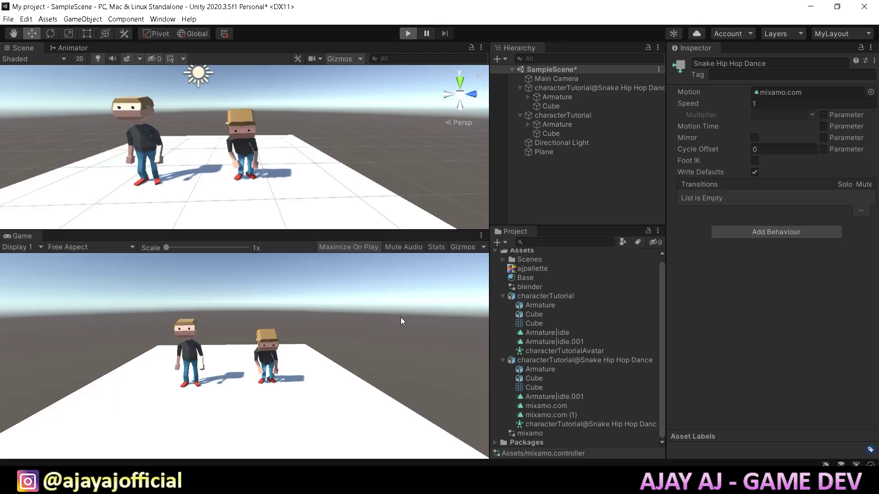
# Frame the character from the front and switch to the Animation workspace
pyautogui.hotkey('ctrl', 'p')
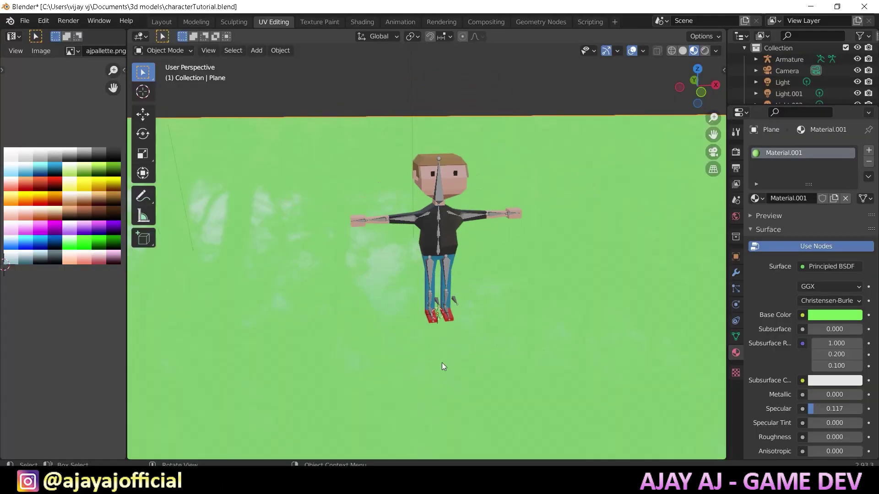
pyautogui.moveTo(472, 328)
pyautogui.mouseDown(button='middle')
pyautogui.moveTo(450, 339)
pyautogui.moveTo(494, 321)
pyautogui.moveTo(483, 322)
pyautogui.mouseUp(button='middle')
pyautogui.scroll(3, 483, 322)
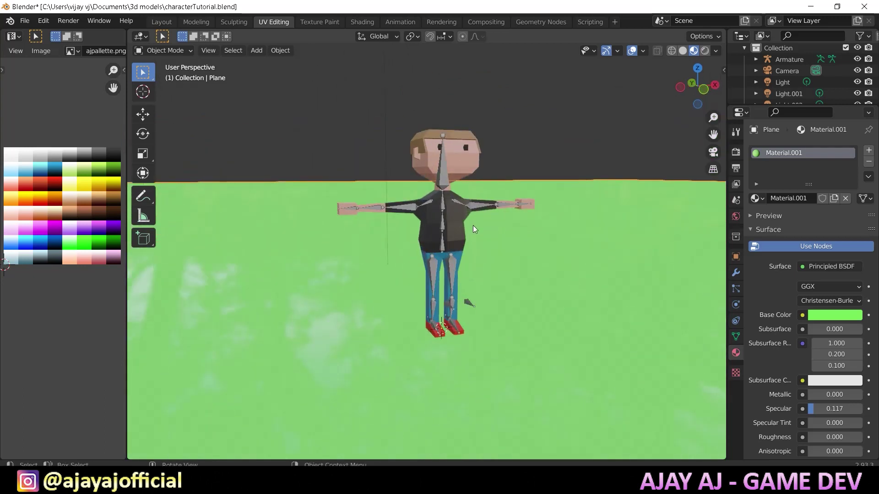
pyautogui.scroll(2, 474, 225)
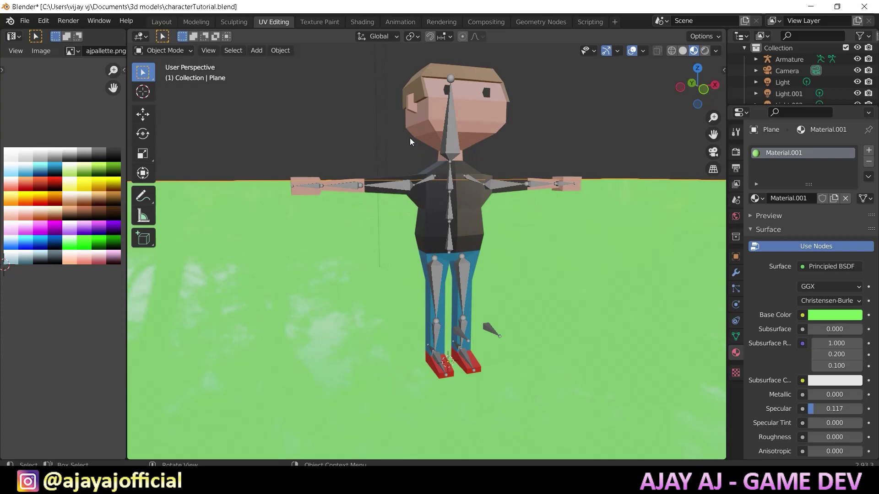
pyautogui.click(411, 24)
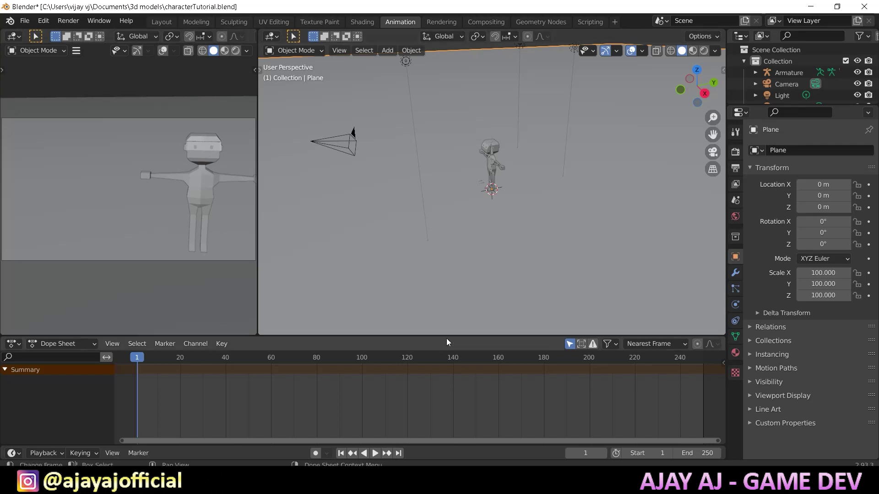
# Enlarge the scene views and set both viewports to Material Preview
pyautogui.moveTo(446, 336); pyautogui.dragTo(447, 307)
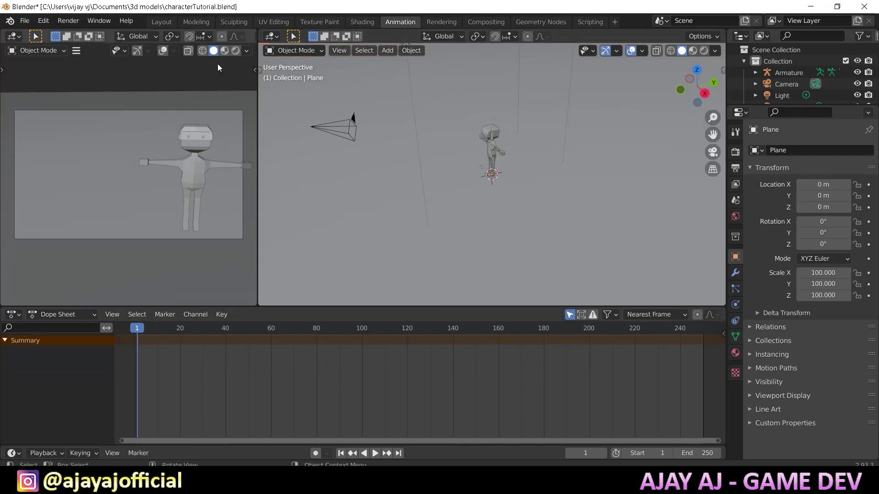
pyautogui.click(224, 50)
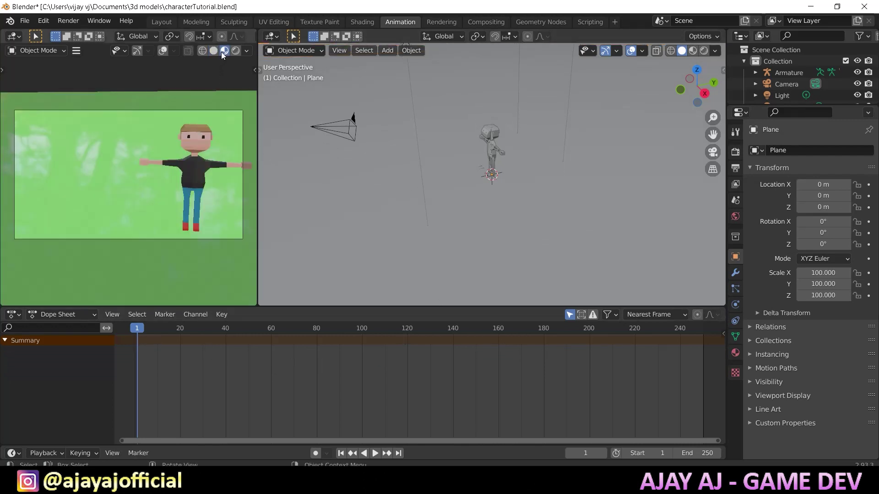
pyautogui.click(693, 50)
pyautogui.scroll(5, 468, 197)
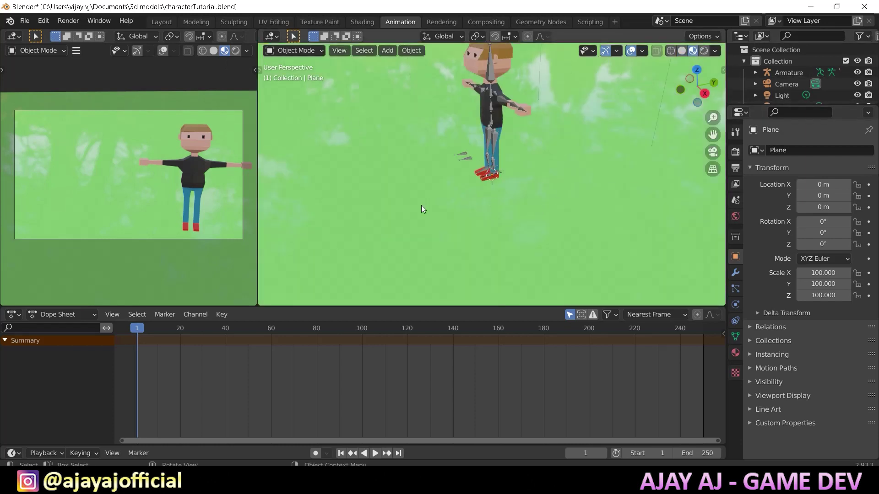
pyautogui.moveTo(454, 137); pyautogui.dragTo(559, 150, button='middle')
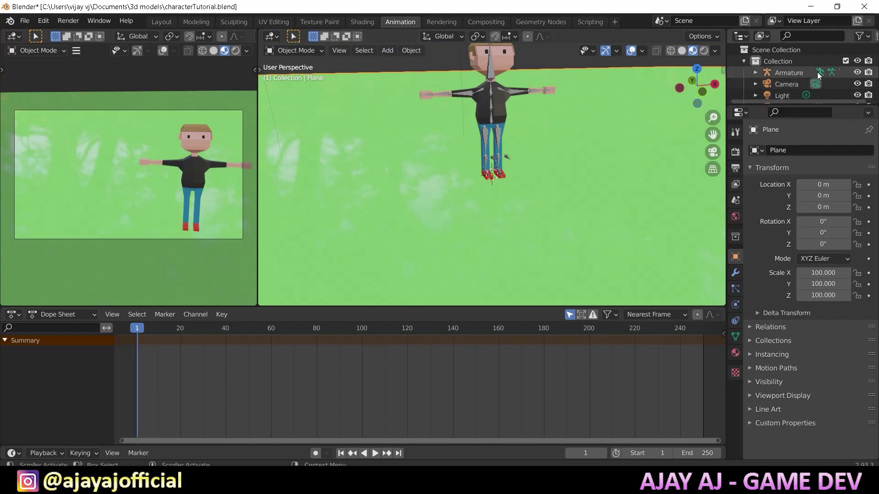
# Select the character's armature and put it into Pose Mode
pyautogui.click(792, 73)
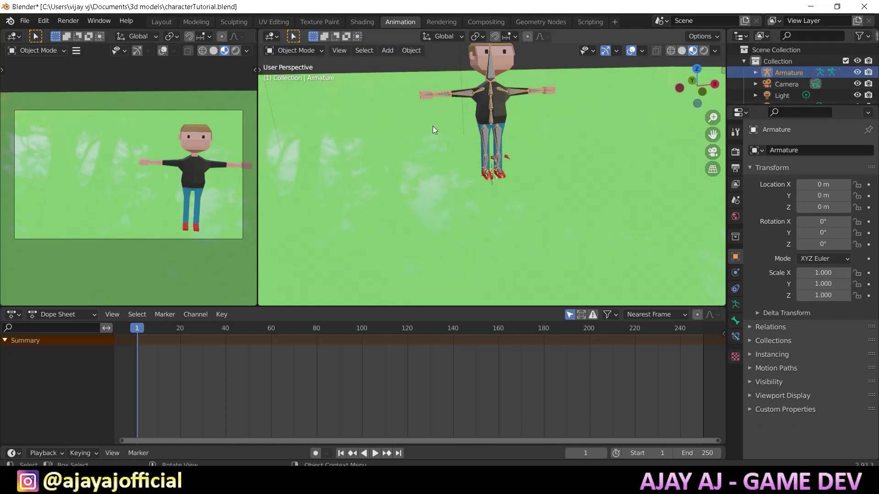
pyautogui.click(278, 49)
pyautogui.click(294, 89)
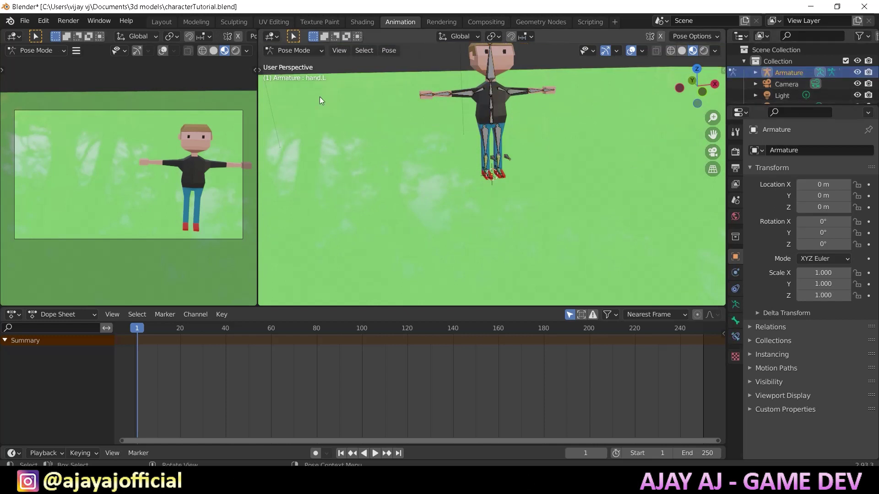
pyautogui.scroll(5, 497, 193)
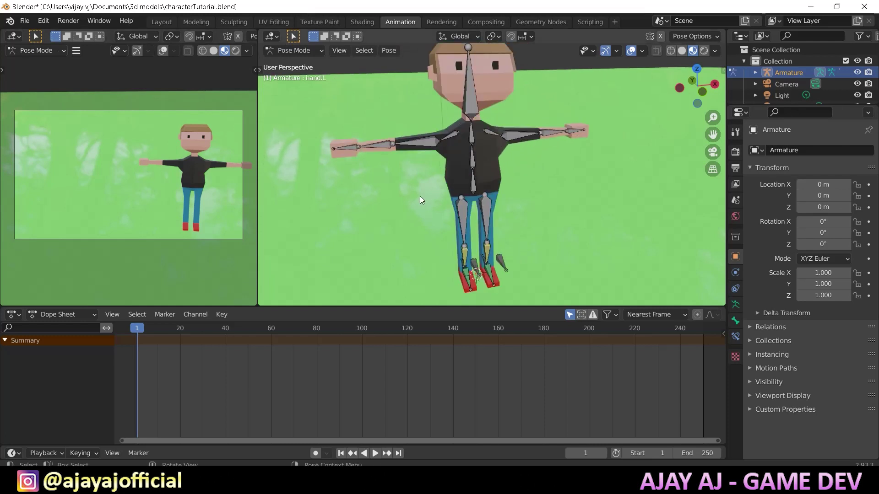
pyautogui.press('KP_0')
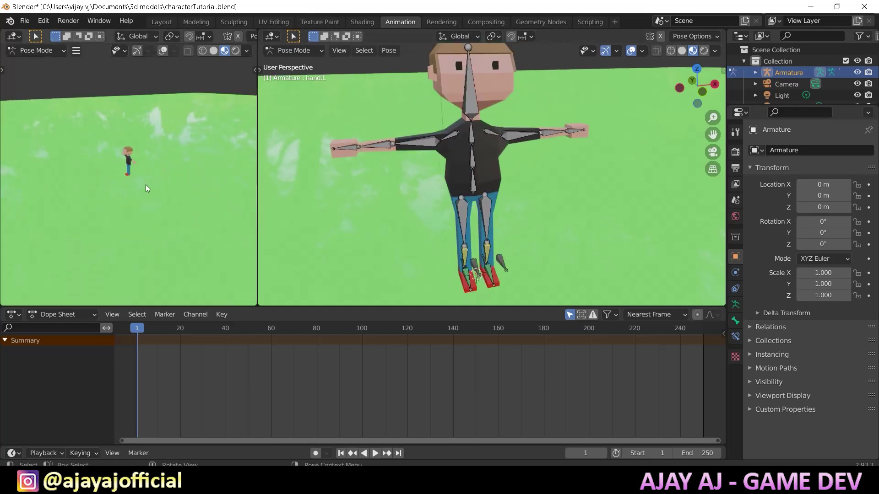
pyautogui.scroll(4, 146, 185)
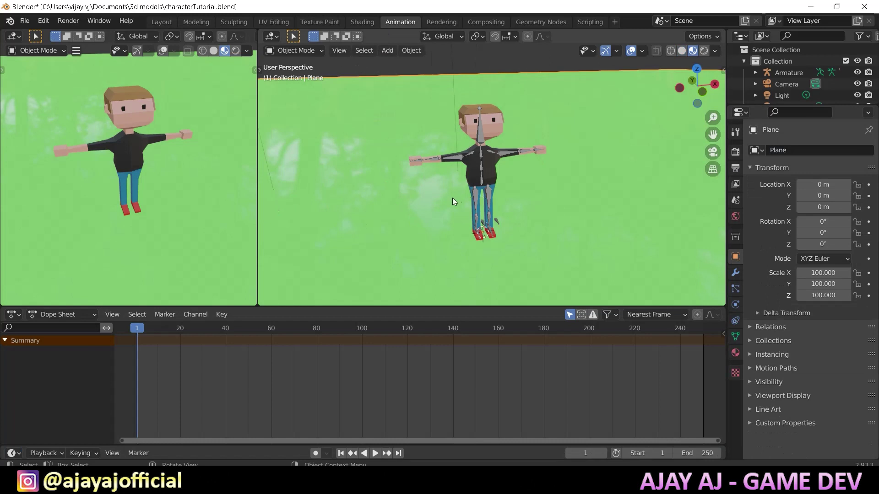
pyautogui.click(789, 73)
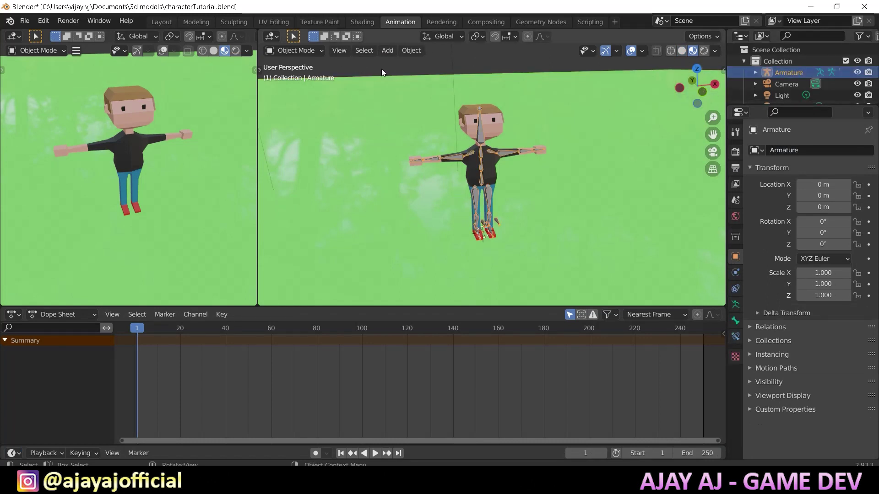
pyautogui.click(307, 52)
pyautogui.click(298, 93)
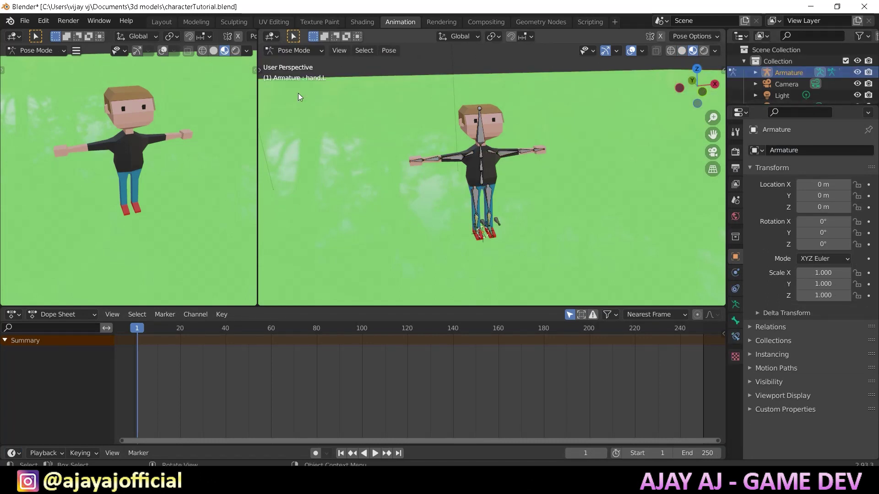
# Switch the Dope Sheet to the Action Editor and enable Auto Keying
pyautogui.click(59, 316)
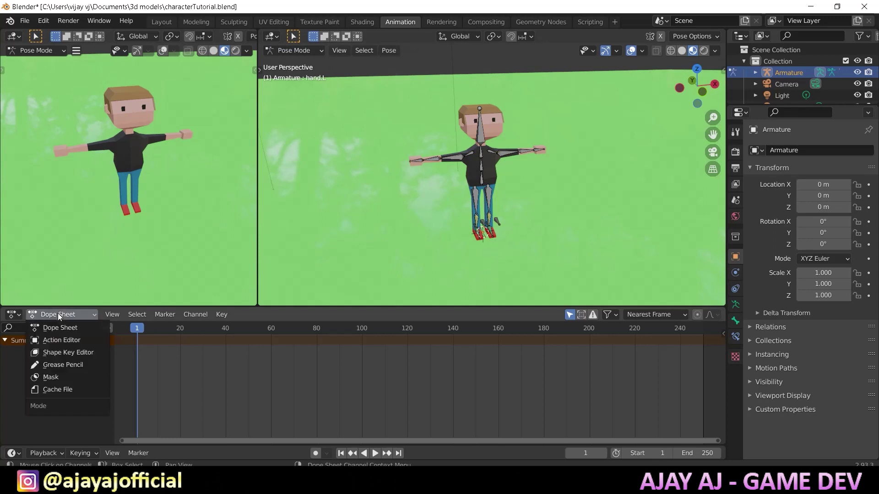
pyautogui.click(74, 341)
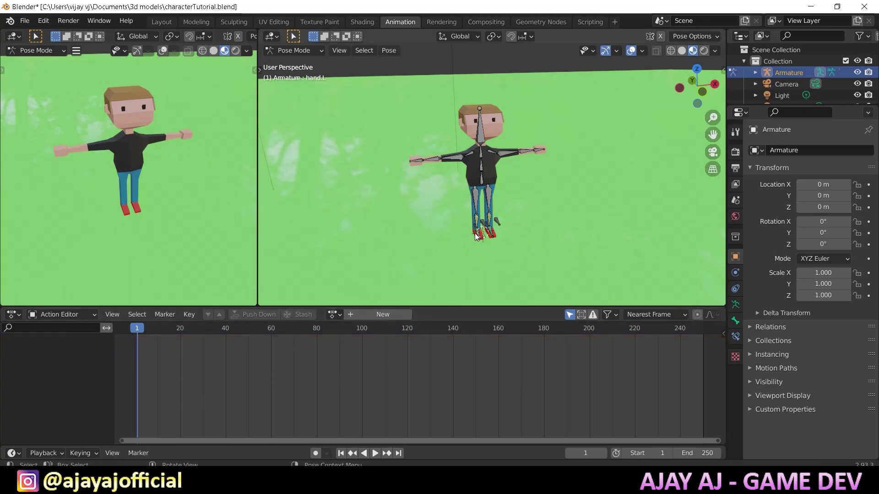
pyautogui.click(317, 452)
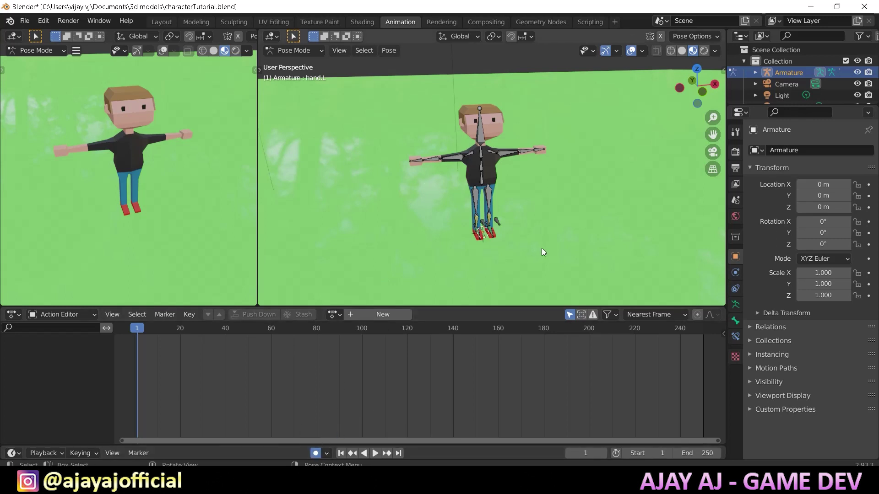
pyautogui.scroll(2, 127, 214)
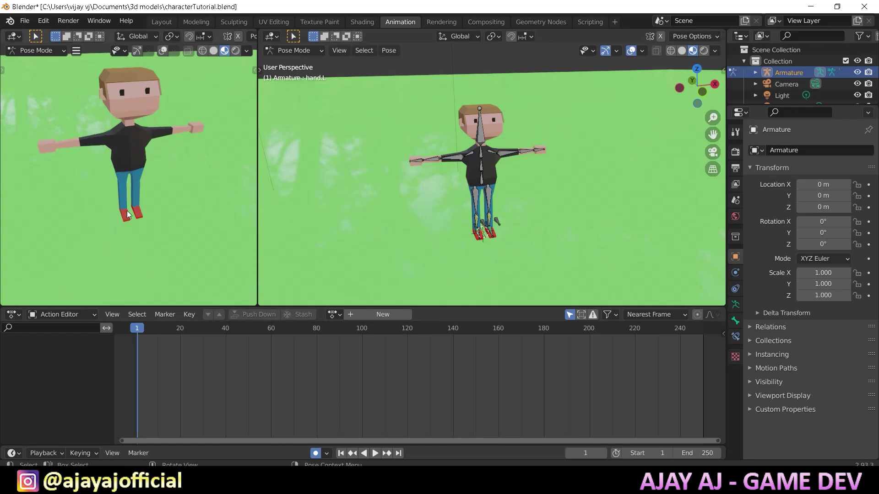
pyautogui.scroll(3, 188, 254)
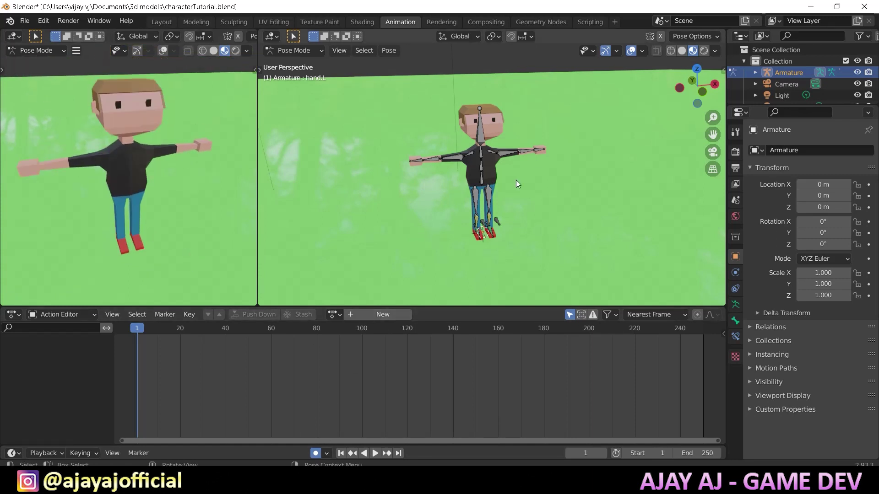
# Create a new action named 'idle' and protect it with a fake user
pyautogui.click(386, 314)
pyautogui.doubleClick(392, 315)
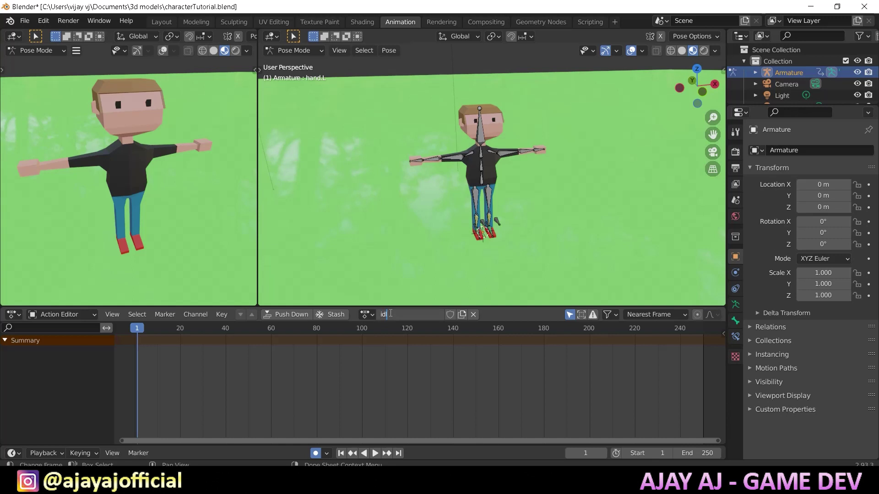
pyautogui.press('Return')
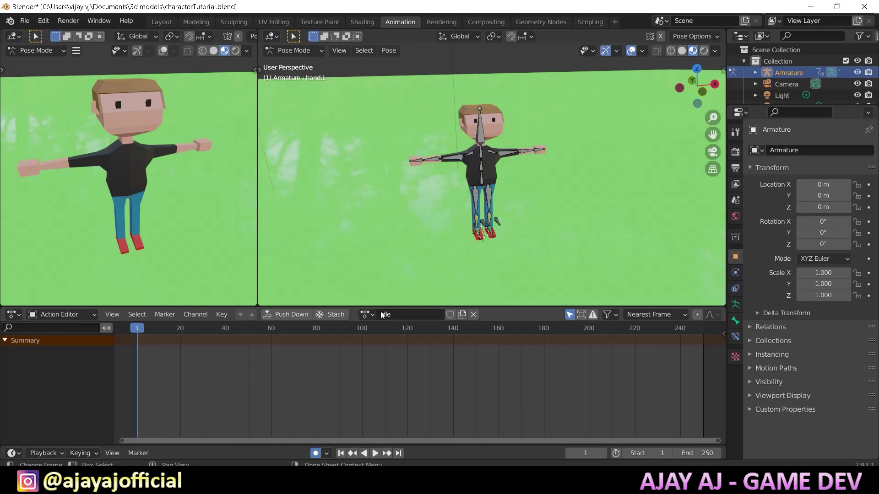
pyautogui.click(452, 313)
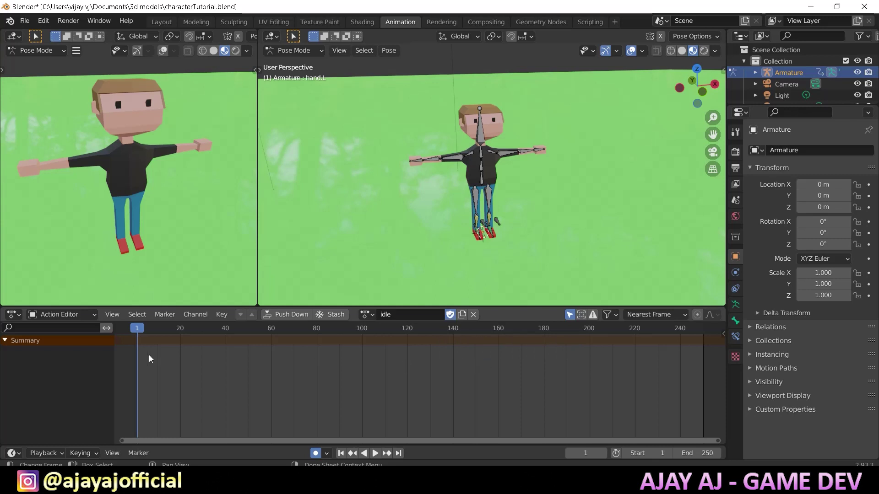
# Keep Auto Keying on and try a left foot rotation, then undo it
pyautogui.click(315, 453)
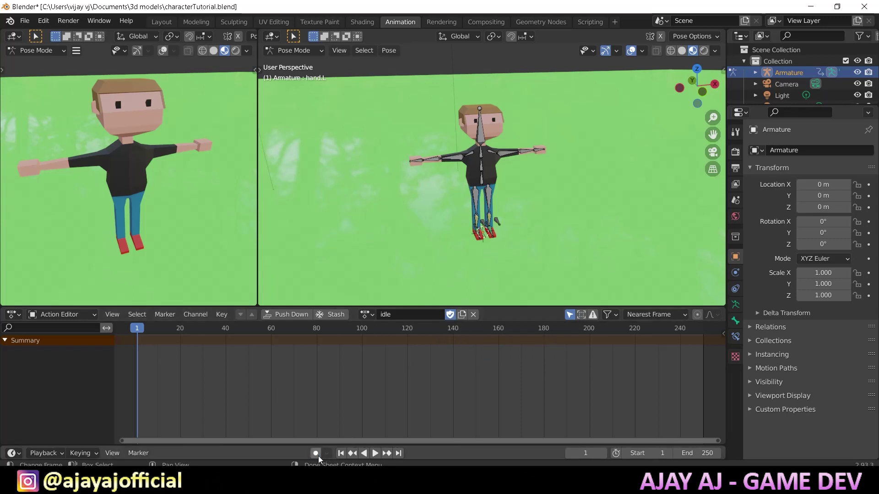
pyautogui.click(316, 454)
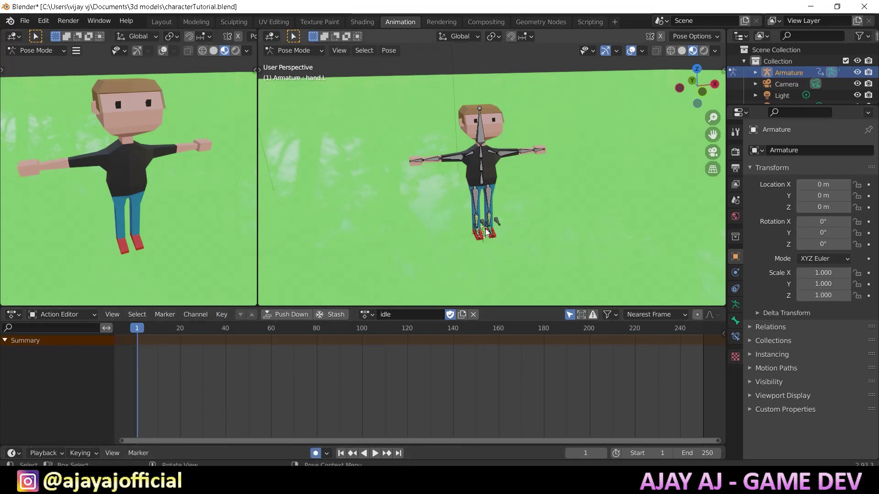
pyautogui.moveTo(486, 233); pyautogui.dragTo(476, 270, button='middle')
pyautogui.scroll(3, 505, 237)
pyautogui.scroll(2, 477, 252)
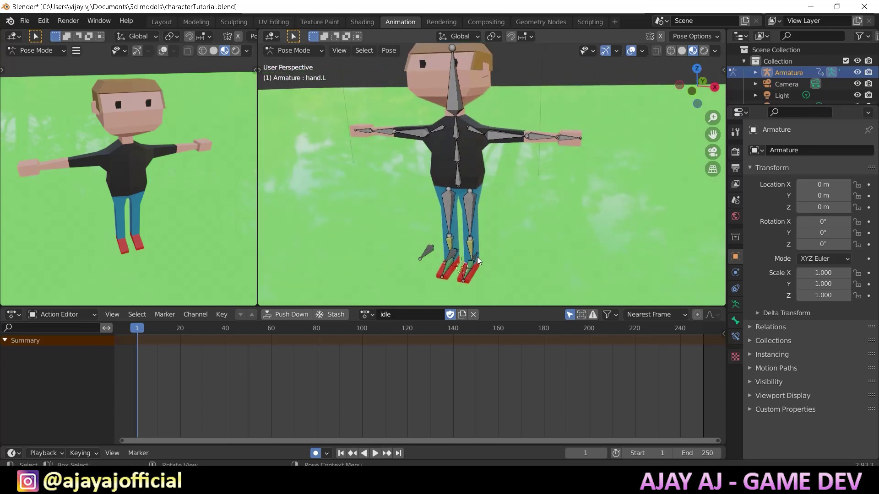
pyautogui.press('r')
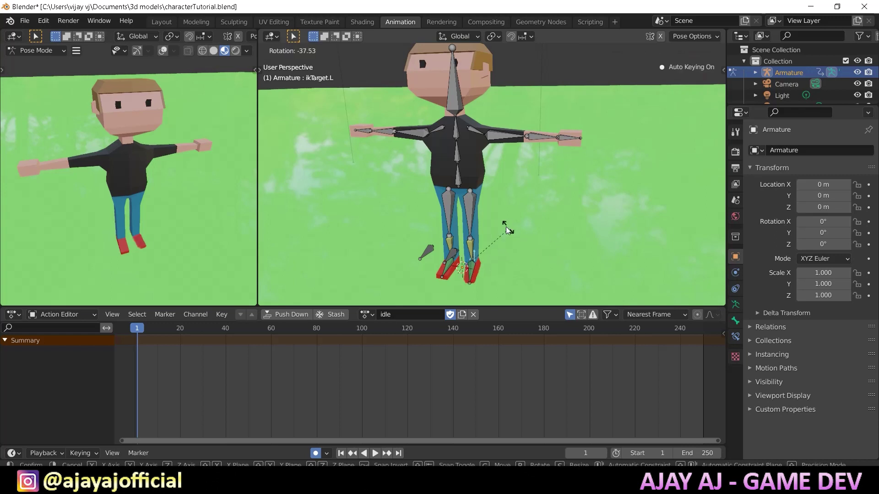
pyautogui.press('Escape')
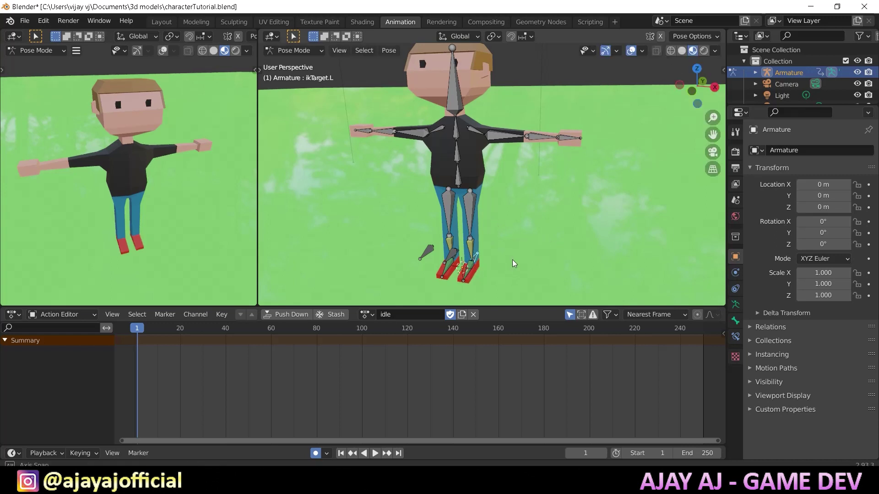
pyautogui.press('r')
pyautogui.scroll(2, 512, 259)
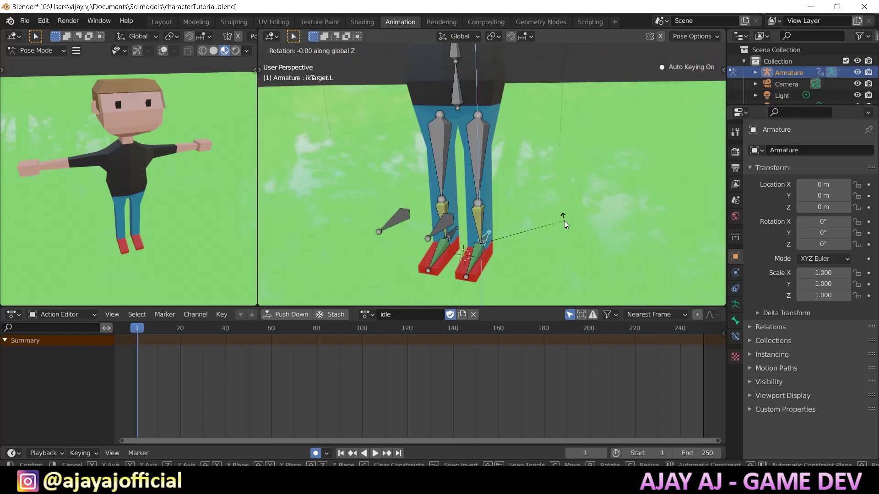
pyautogui.click(507, 211)
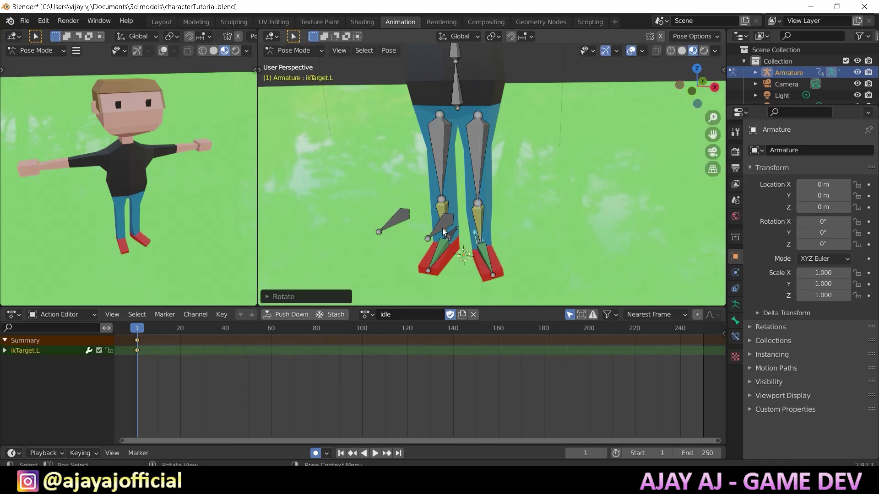
pyautogui.hotkey('ctrl', 'z')
pyautogui.moveTo(534, 246)
pyautogui.mouseDown(button='middle')
pyautogui.moveTo(539, 251)
pyautogui.moveTo(531, 246)
pyautogui.mouseUp(button='middle')
pyautogui.hotkey('ctrl', 'z')
# Shift the left knee pole along X and turn the right foot target outward
pyautogui.press('g')
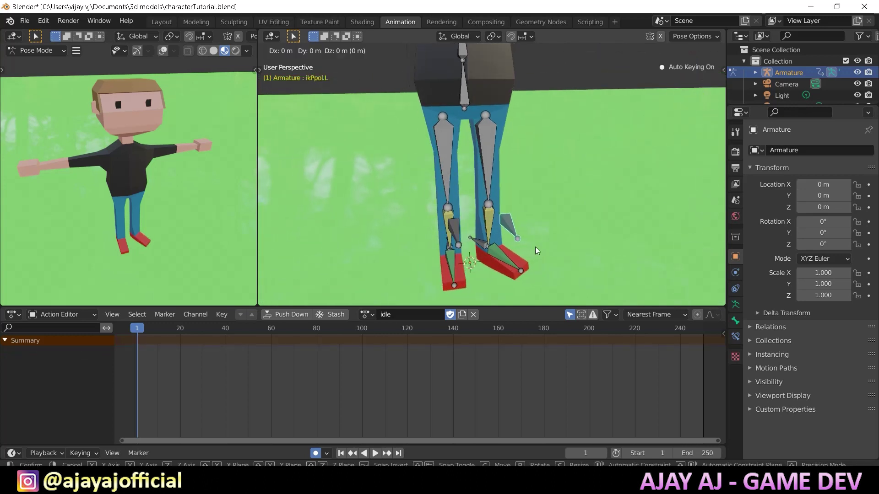
pyautogui.press('x')
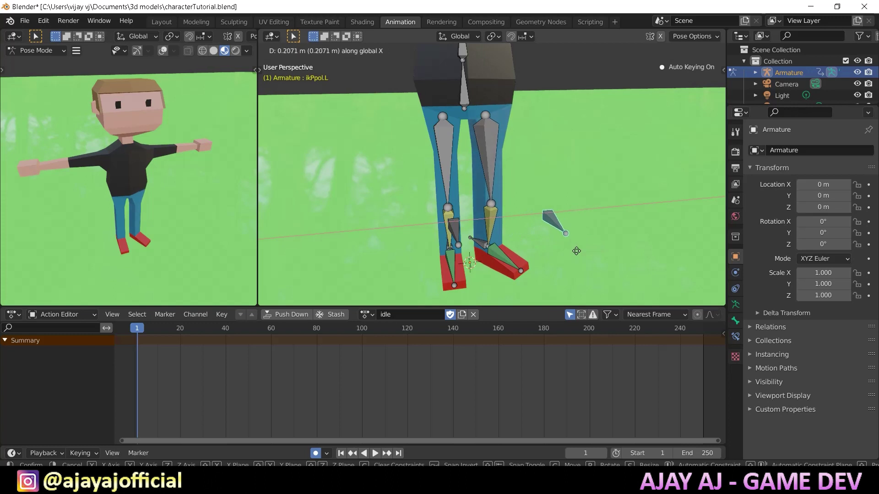
pyautogui.click(525, 246)
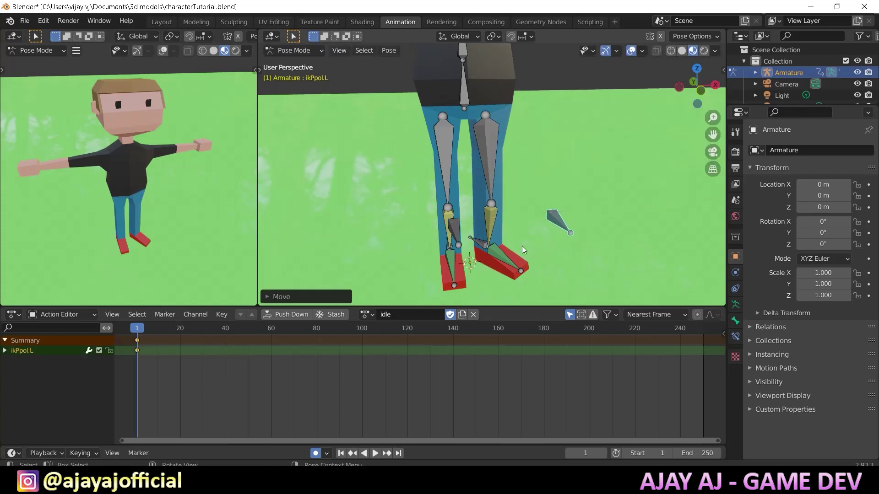
pyautogui.click(481, 245)
pyautogui.scroll(-2, 484, 259)
pyautogui.press('r')
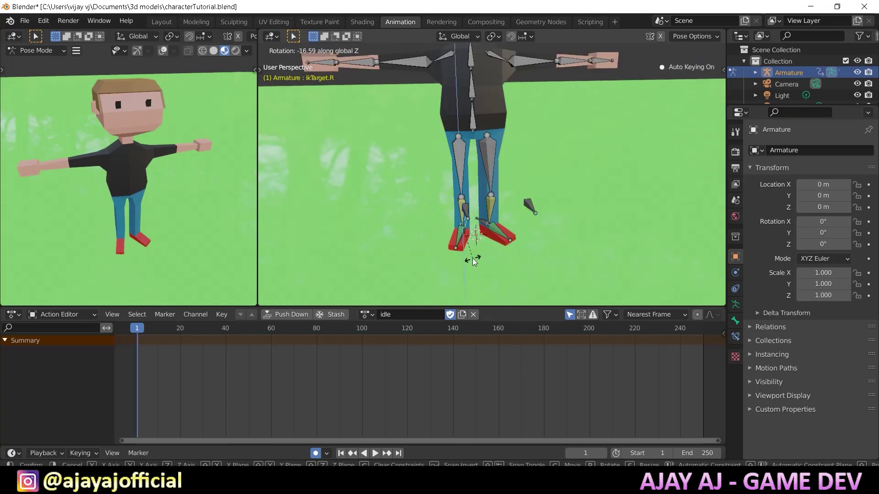
pyautogui.click(468, 241)
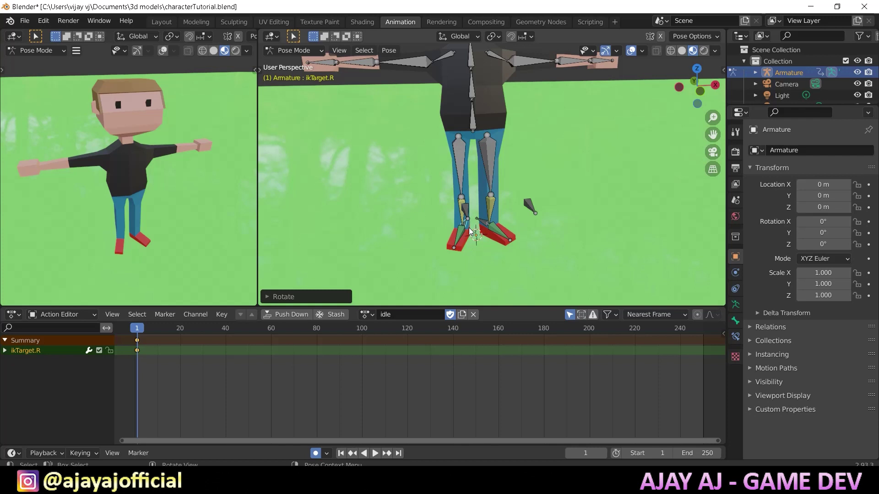
# Reposition the right foot target after abandoning a vertical root bone move
pyautogui.click(469, 227)
pyautogui.moveTo(470, 227); pyautogui.dragTo(534, 131, button='middle')
pyautogui.press('g')
pyautogui.press('z')
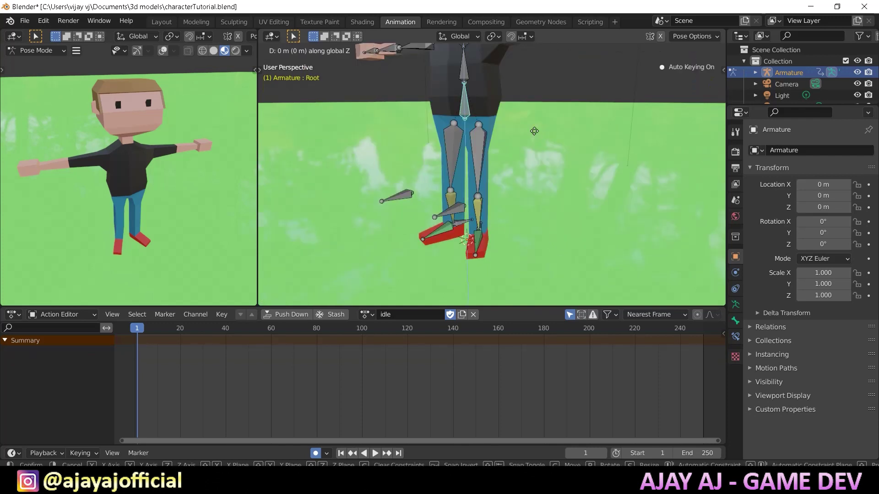
pyautogui.rightClick(538, 152)
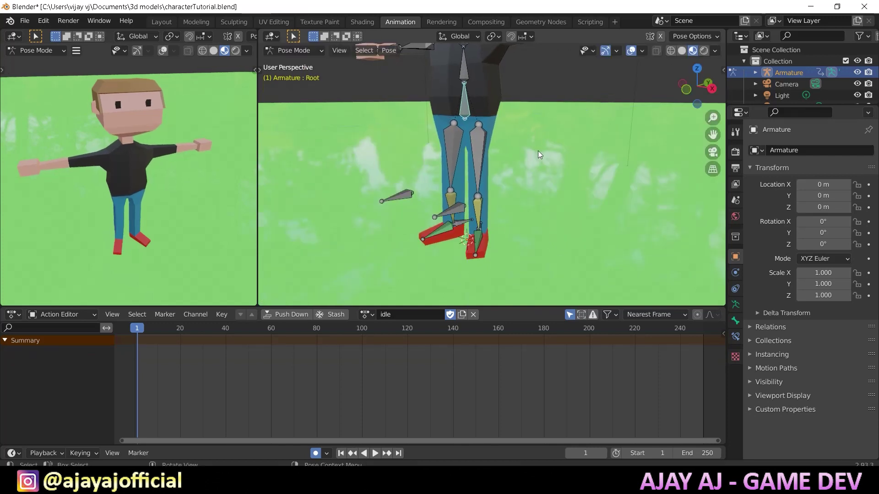
pyautogui.press('g')
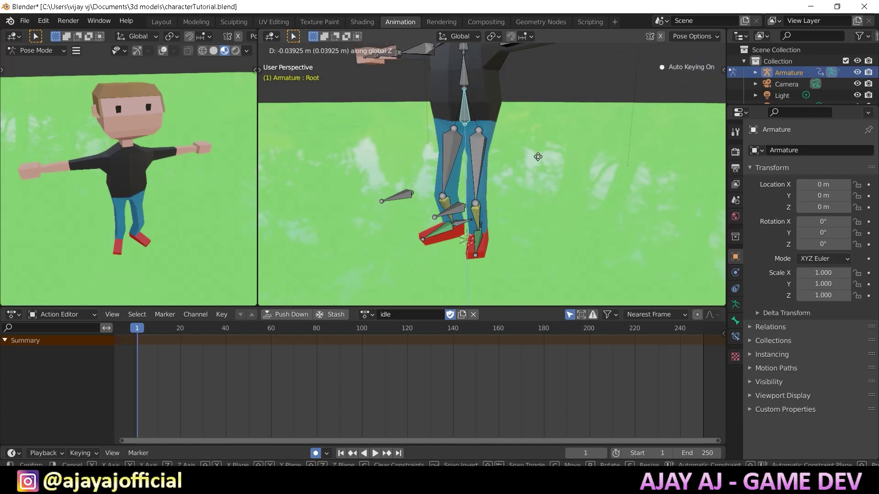
pyautogui.click(554, 144)
pyautogui.scroll(-4, 553, 145)
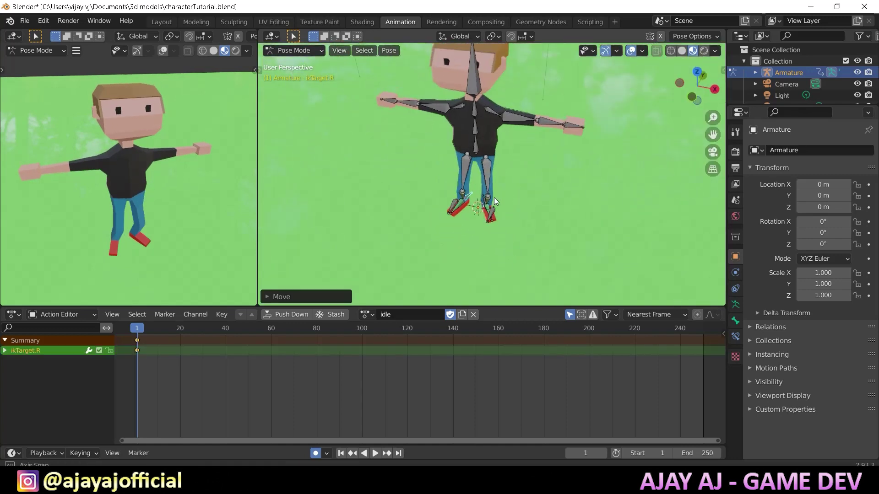
pyautogui.scroll(5, 494, 197)
# Move the right knee pole in front view and key its new position
pyautogui.click(484, 244)
pyautogui.press('KP_1')
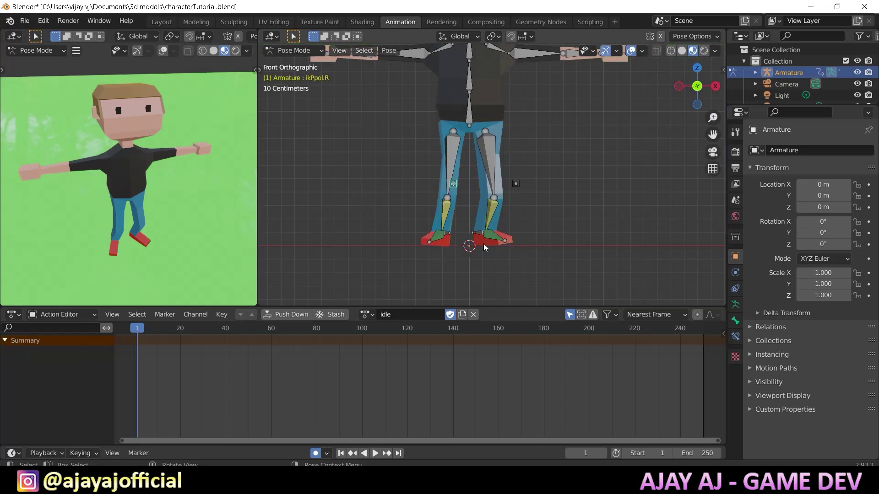
pyautogui.press('g')
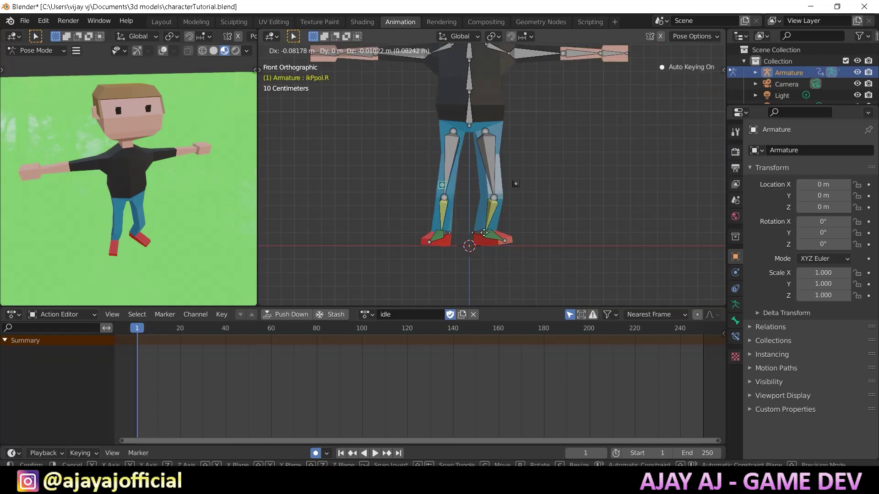
pyautogui.click(484, 233)
pyautogui.keyDown('shift'); pyautogui.scroll(3, 549, 184); pyautogui.keyUp('shift')
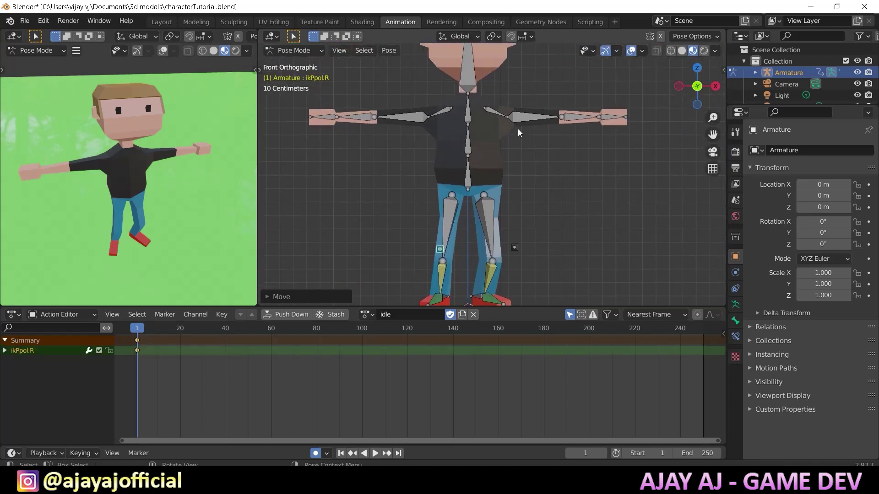
pyautogui.click(525, 117)
# Rotate the left and right upper arms down to the character's sides
pyautogui.press('r')
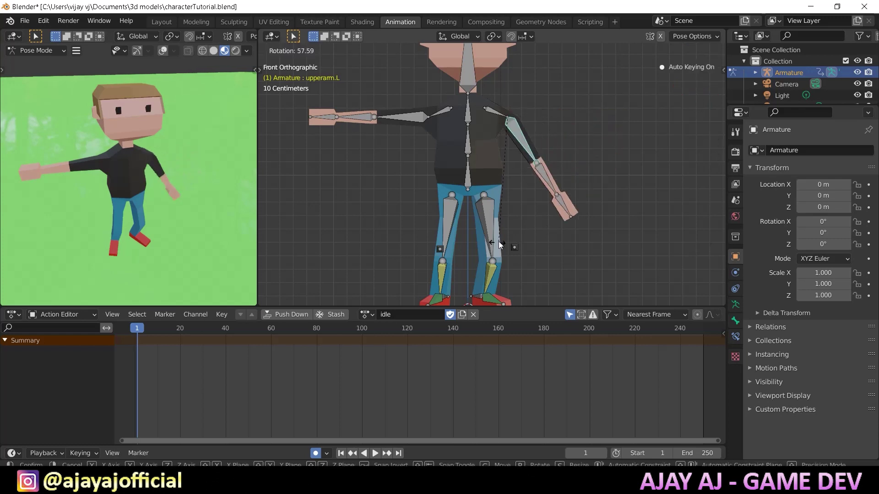
pyautogui.click(455, 240)
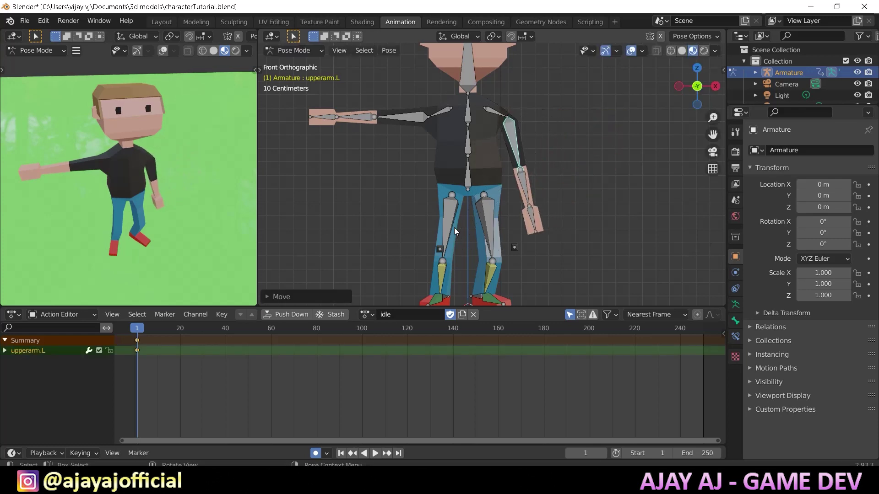
pyautogui.click(414, 123)
pyautogui.press('r')
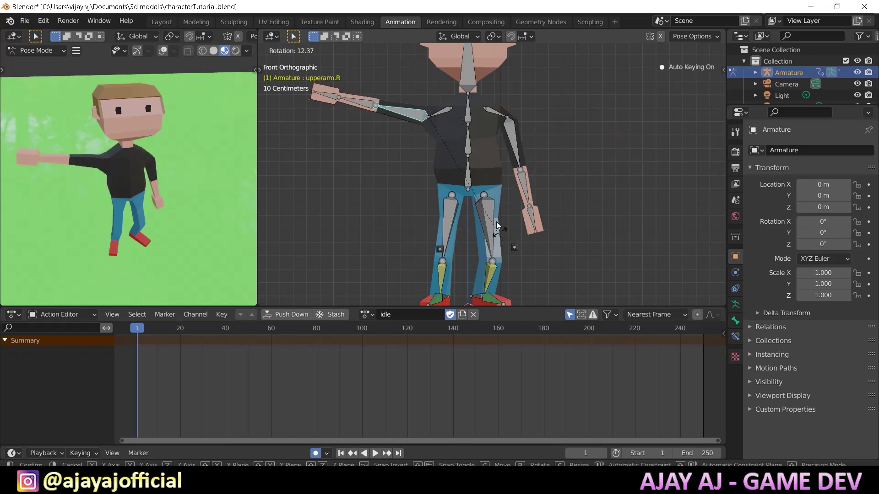
pyautogui.press('Escape')
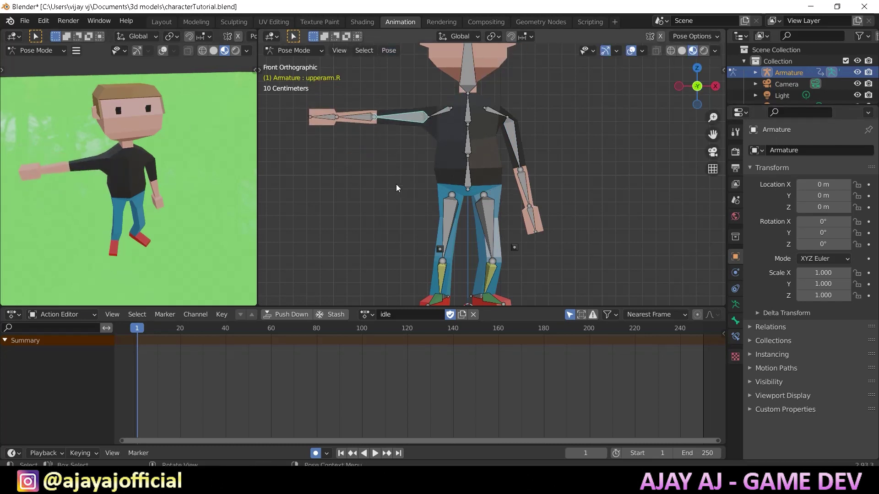
pyautogui.press('r')
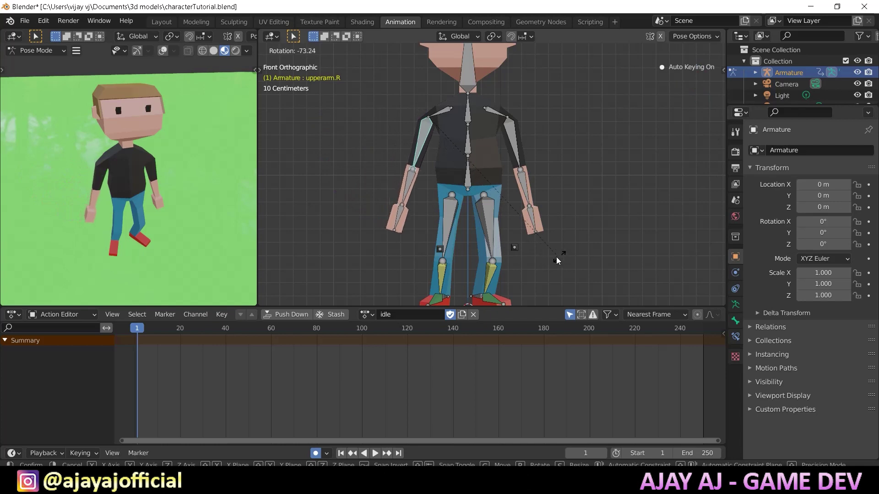
pyautogui.click(568, 253)
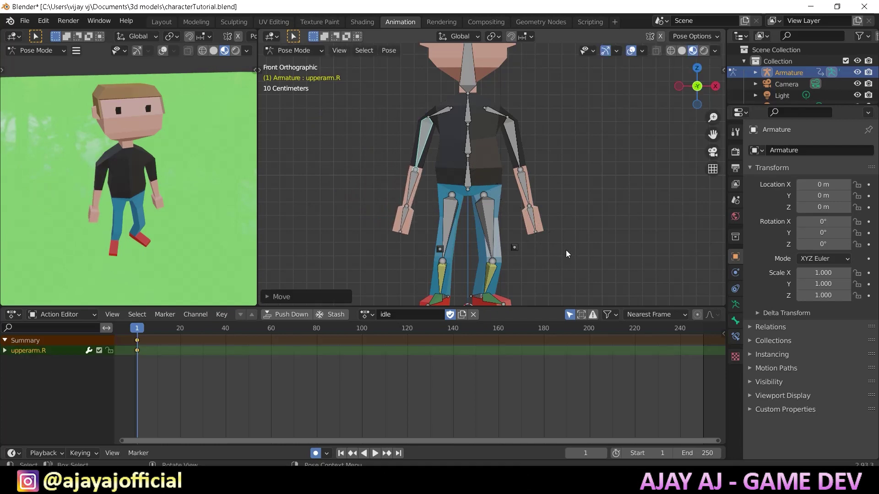
# Bend the left and right forearms slightly forward, keyed at frame 1
pyautogui.hotkey('ctrl', 'z')
pyautogui.moveTo(563, 248); pyautogui.dragTo(506, 207, button='middle')
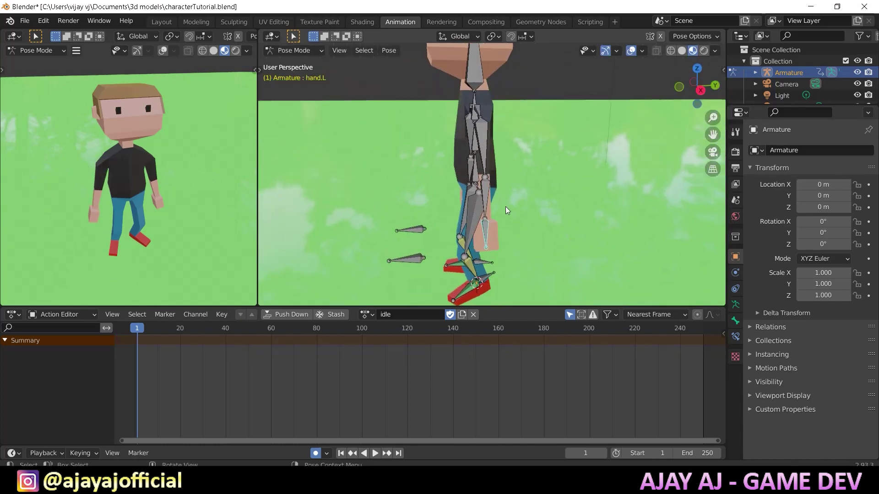
pyautogui.press('r')
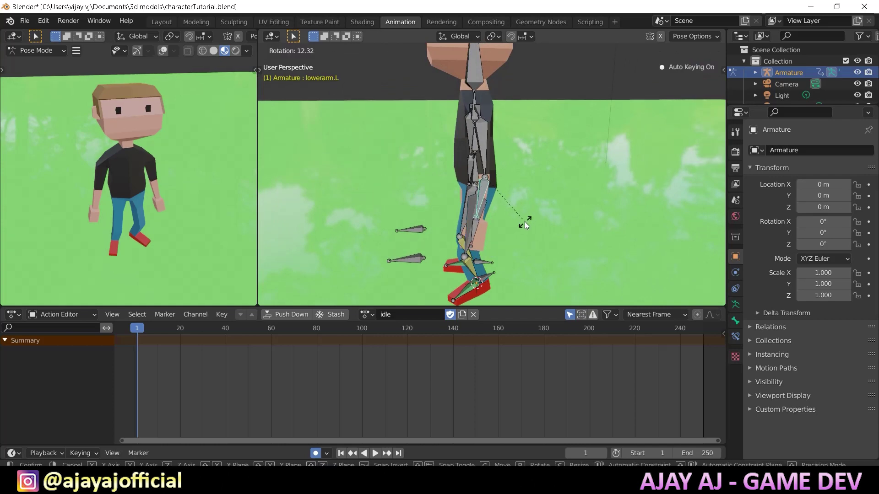
pyautogui.click(499, 227)
pyautogui.moveTo(524, 227); pyautogui.dragTo(581, 196, button='middle')
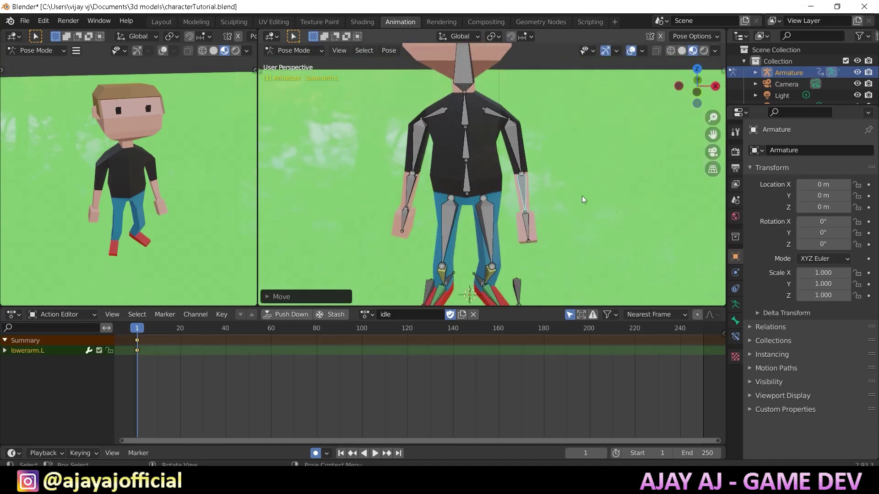
pyautogui.moveTo(415, 211); pyautogui.dragTo(553, 221, button='middle')
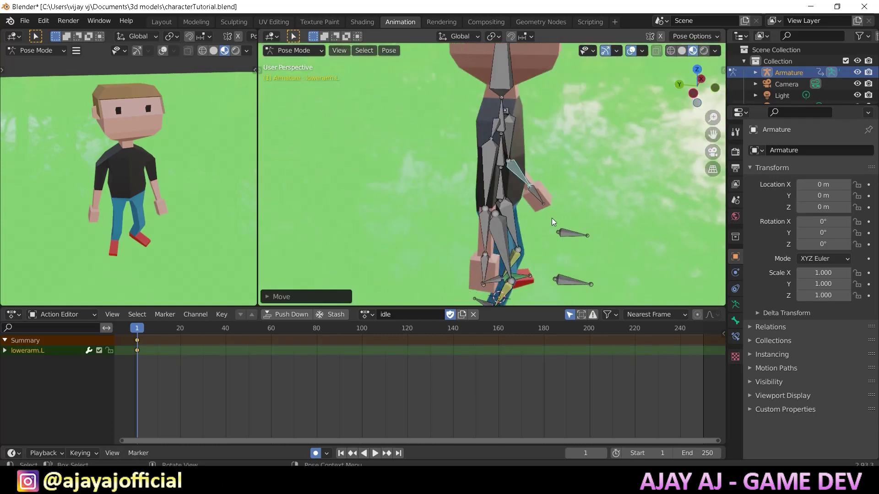
pyautogui.click(542, 254)
pyautogui.click(490, 231)
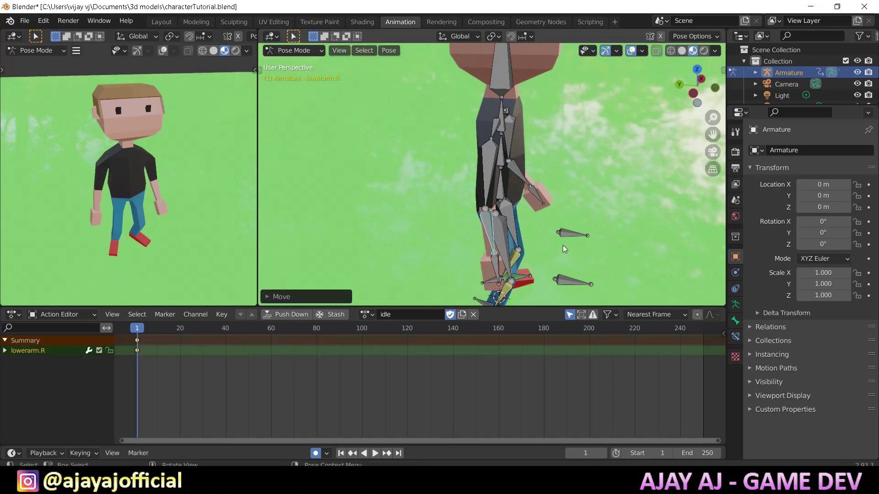
pyautogui.press('ctrl+KP_3')
pyautogui.press('r')
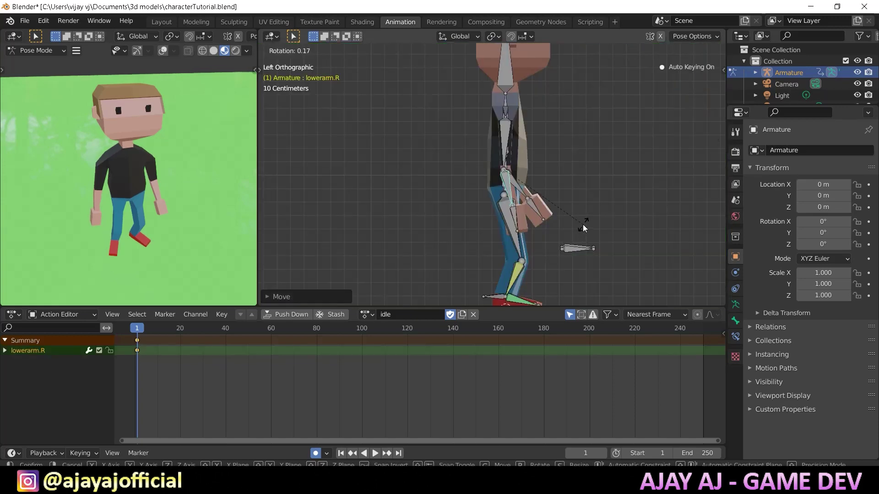
pyautogui.click(597, 223)
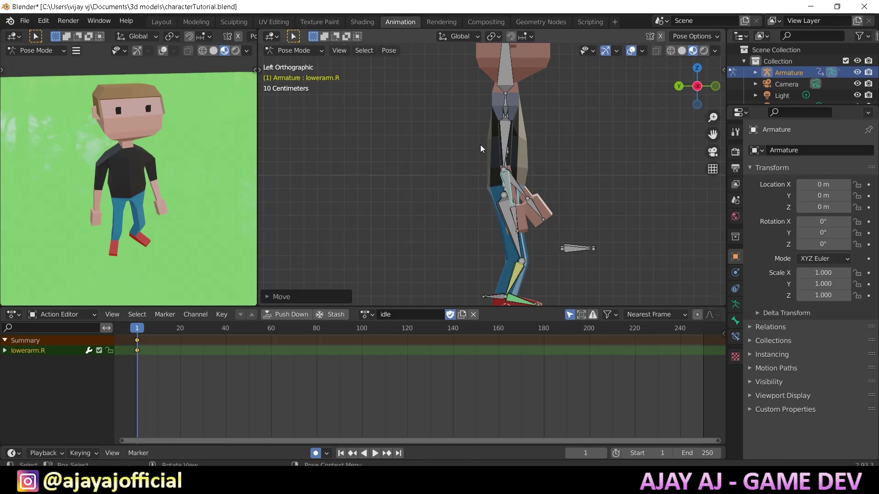
# Cancel an extra right upper arm rotation and orbit to a side view
pyautogui.click(508, 142)
pyautogui.press('r')
pyautogui.rightClick(536, 153)
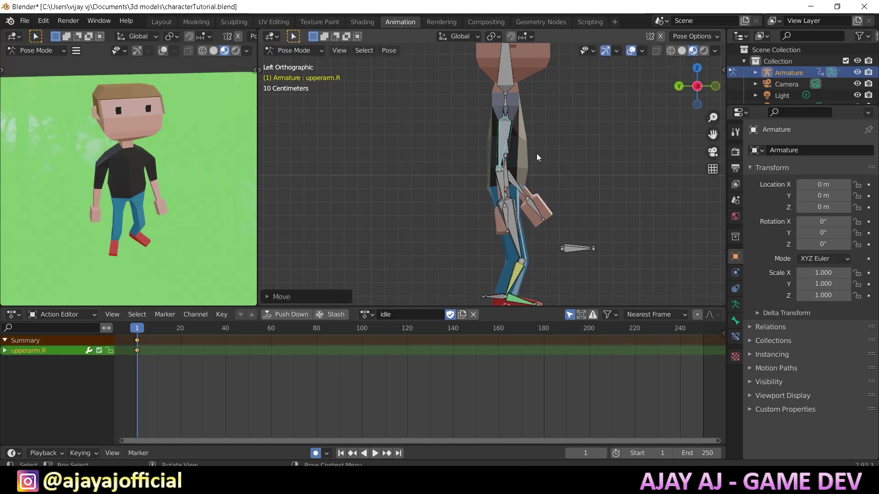
pyautogui.moveTo(537, 153); pyautogui.dragTo(500, 222, button='middle')
pyautogui.scroll(-5, 500, 223)
pyautogui.moveTo(413, 196); pyautogui.dragTo(480, 140, button='middle')
pyautogui.click(483, 126)
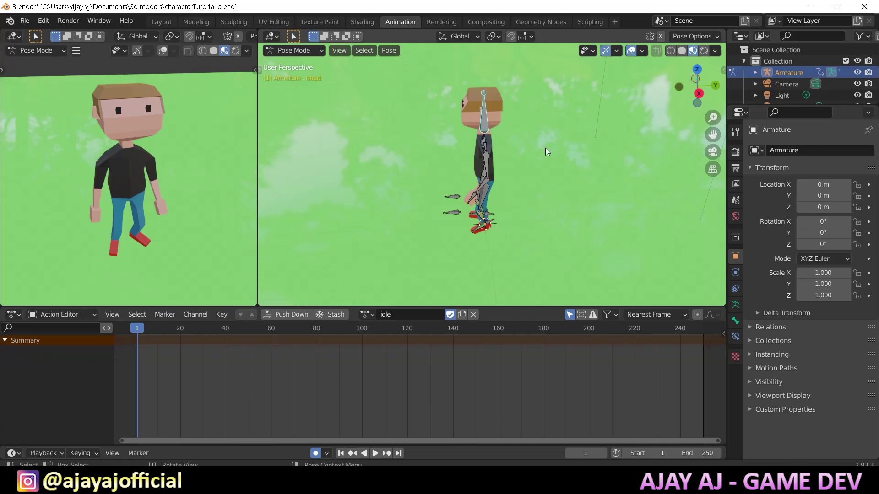
# Tilt the head bone slightly in right side view, keying it at frame 1
pyautogui.press('KP_3')
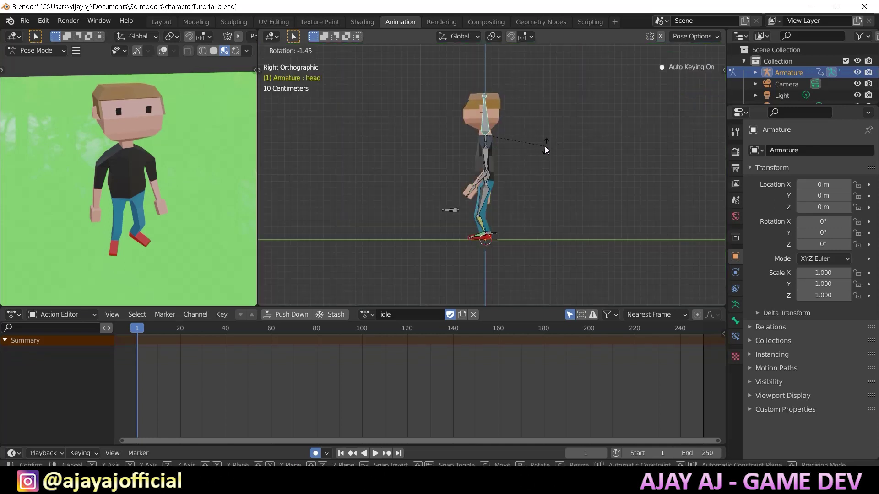
pyautogui.click(537, 137)
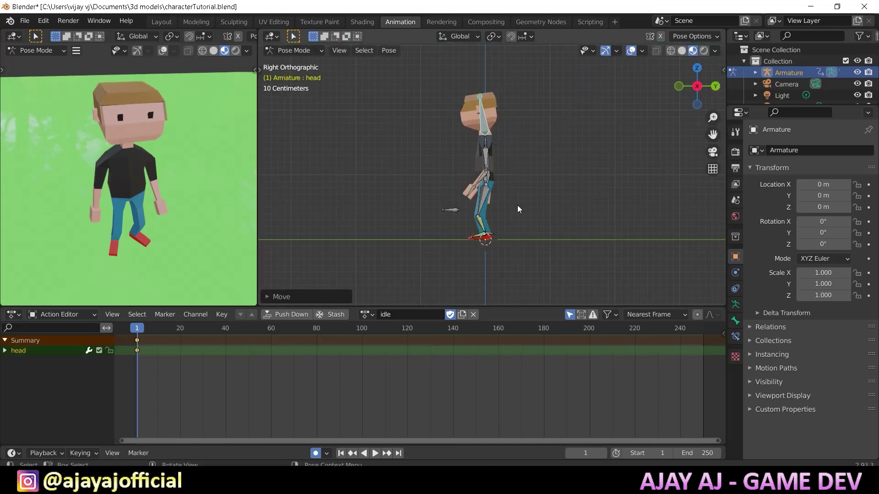
pyautogui.moveTo(518, 209); pyautogui.dragTo(536, 180, button='middle')
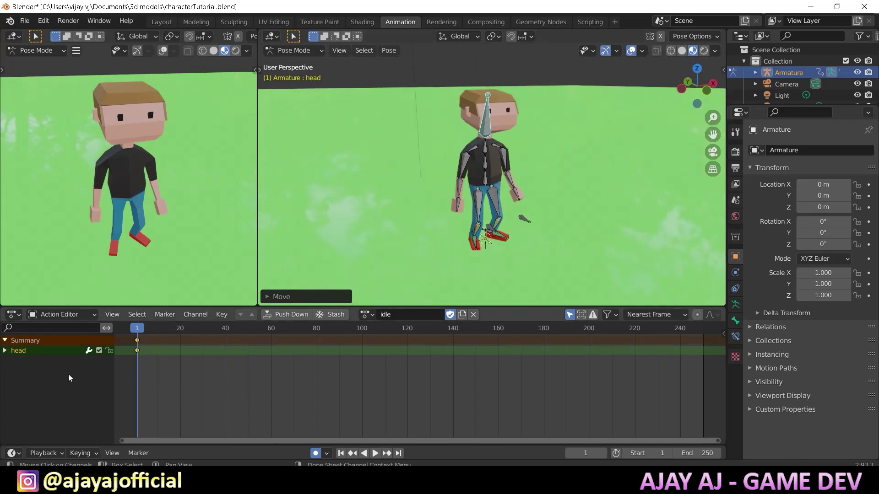
pyautogui.scroll(2, 518, 214)
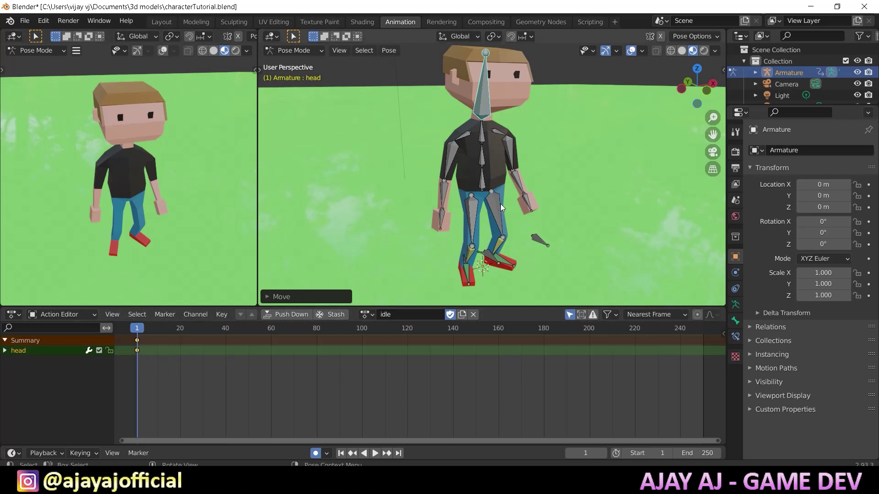
# Select all armature bones and copy the current pose
pyautogui.press('a')
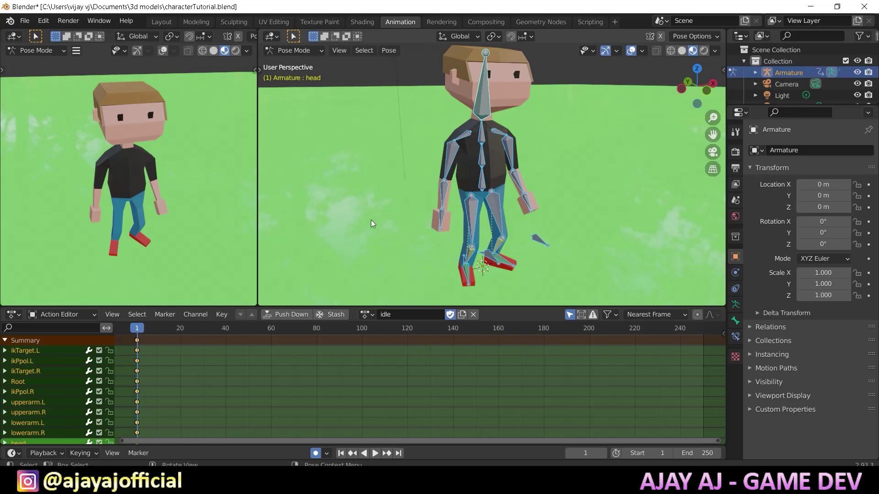
pyautogui.rightClick(484, 155)
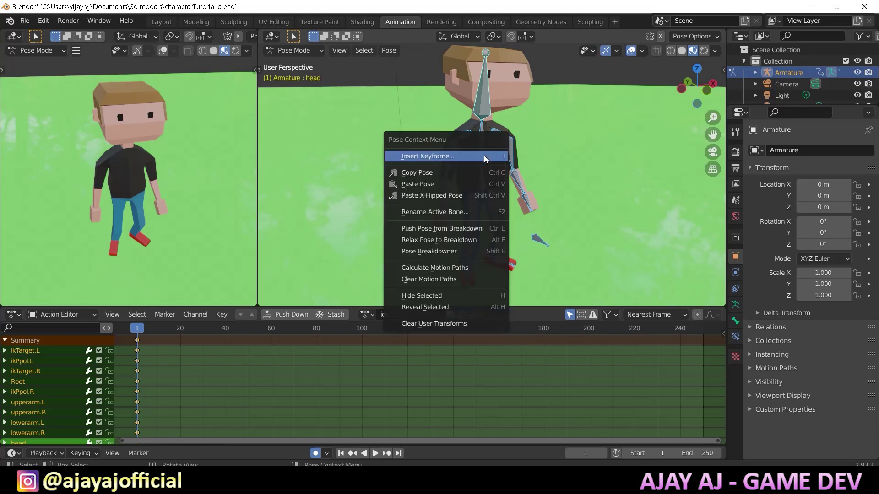
pyautogui.click(447, 172)
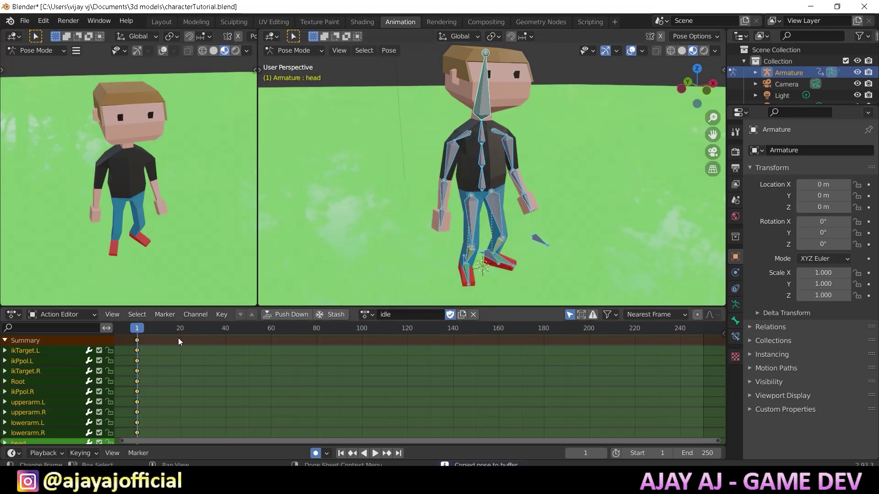
# Move the playhead to frame 24 in the Action Editor
pyautogui.scroll(8, 301, 363)
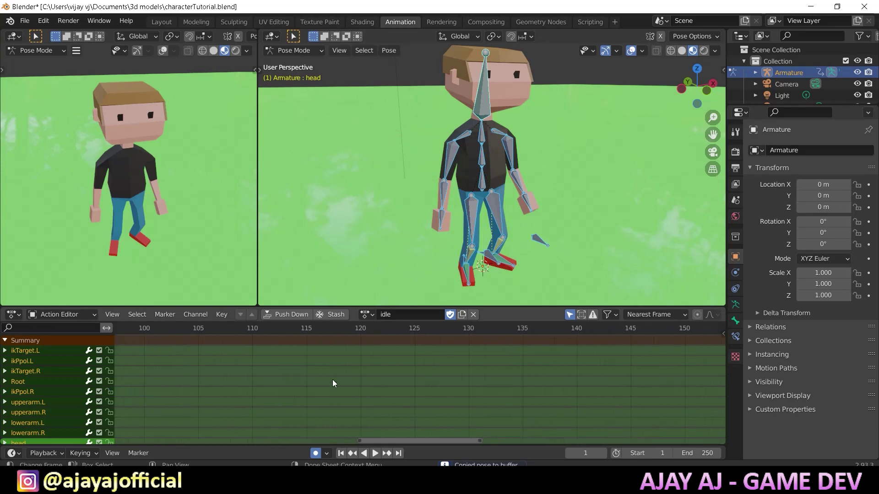
pyautogui.moveTo(384, 440); pyautogui.dragTo(135, 439)
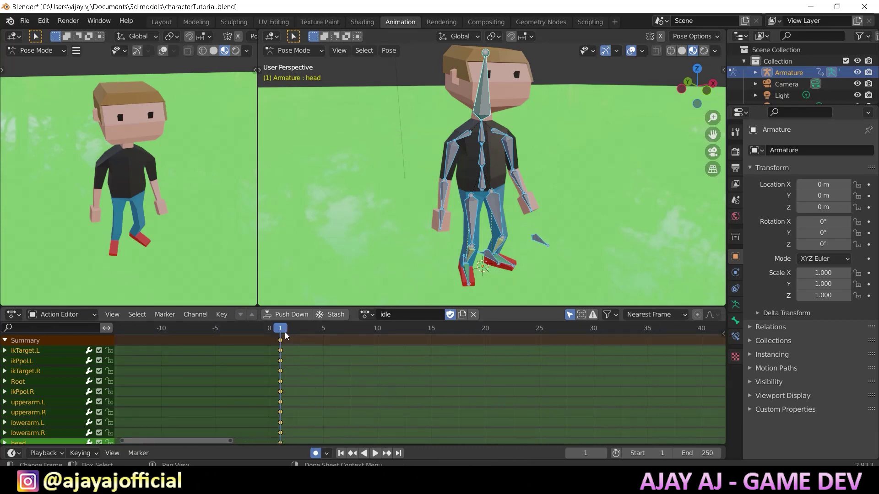
pyautogui.moveTo(281, 333); pyautogui.dragTo(525, 331)
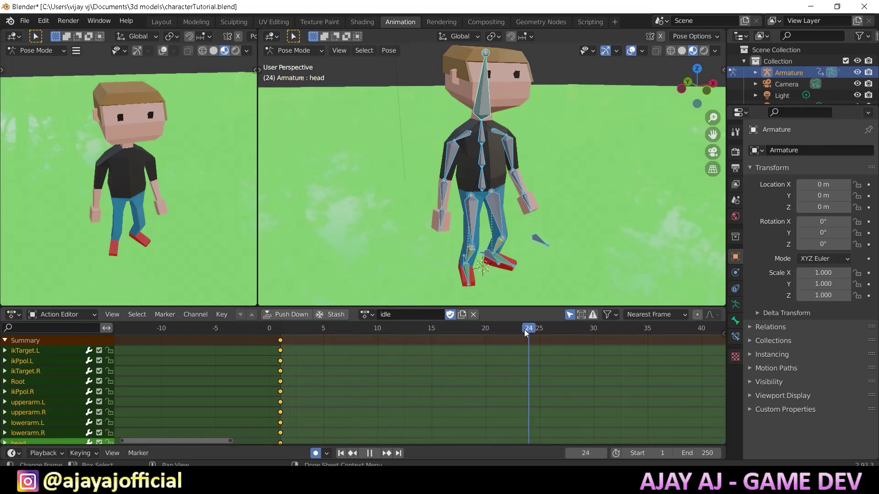
pyautogui.scroll(2, 570, 387)
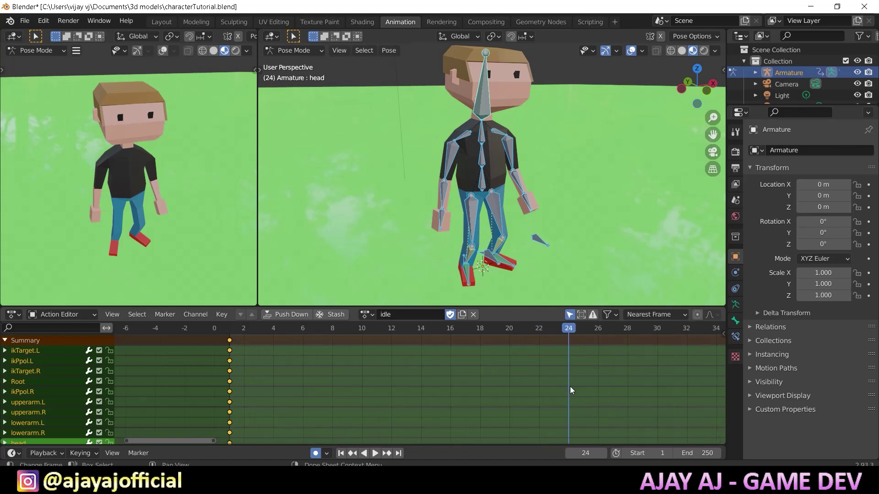
# Paste the starting pose as keys at frame 24 and play back the loop
pyautogui.rightClick(483, 163)
pyautogui.click(445, 173)
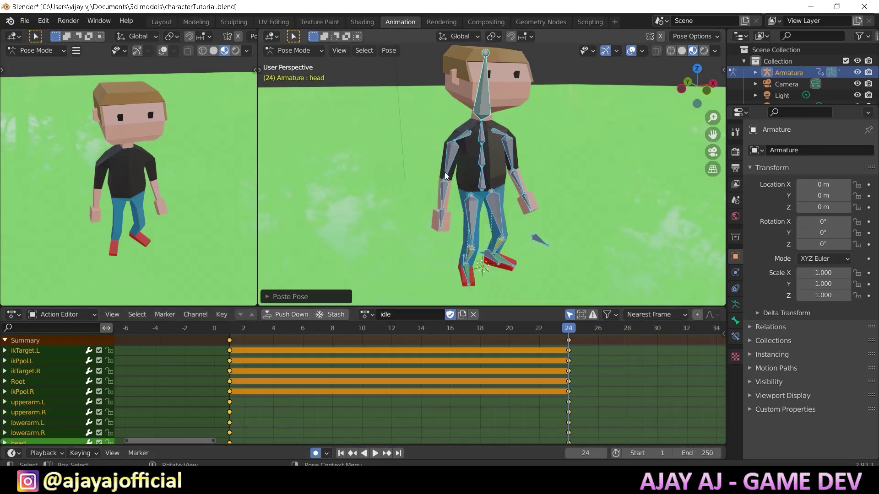
pyautogui.scroll(-5, 457, 394)
pyautogui.hotkey('shift', 'Left')
pyautogui.press('space')
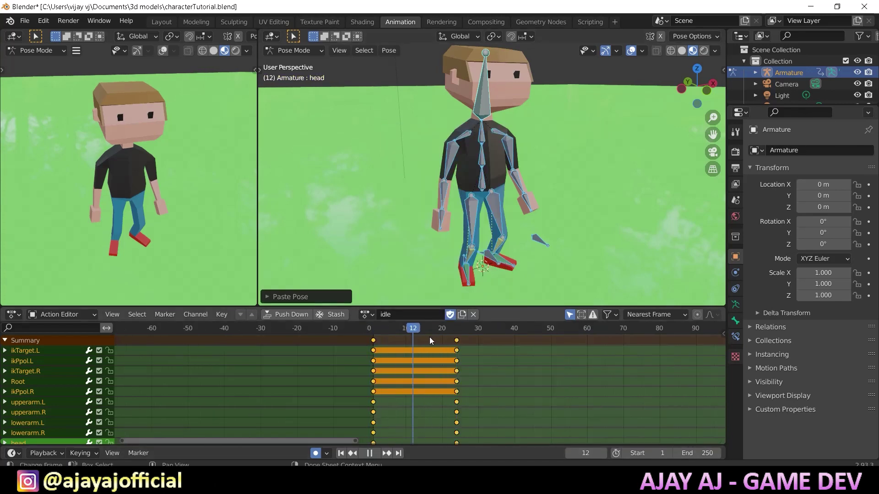
pyautogui.press('space')
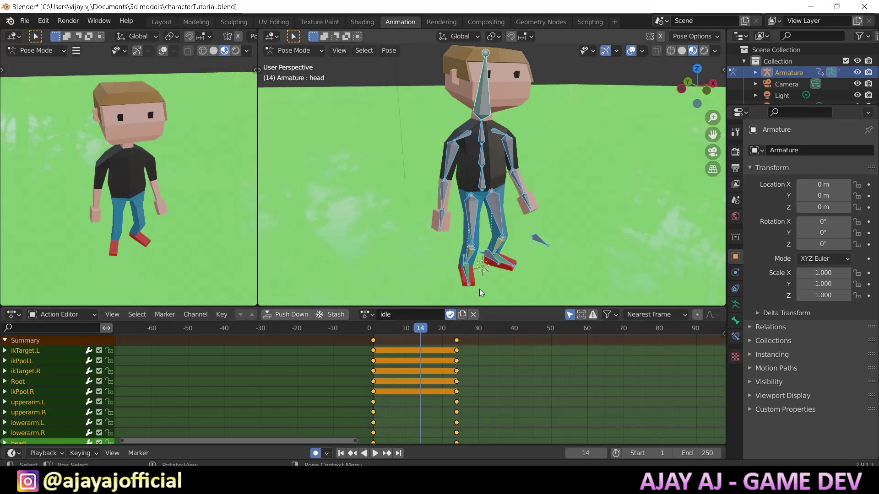
pyautogui.scroll(4, 460, 378)
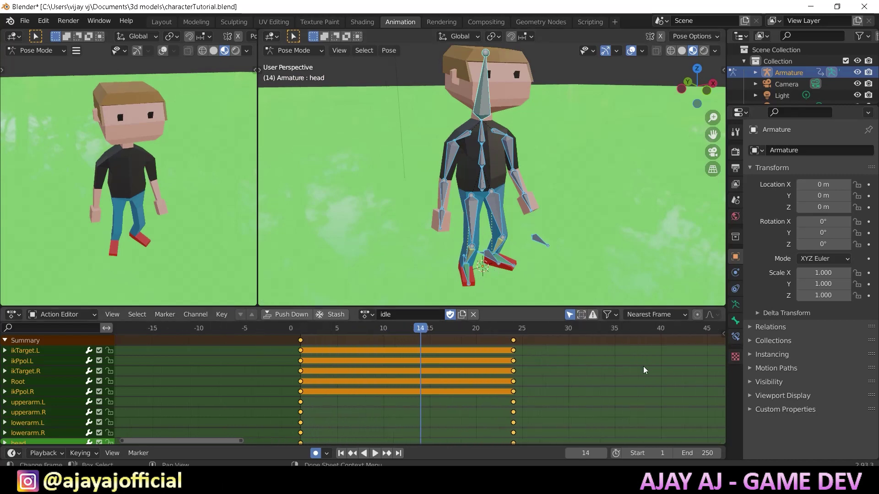
# Change the End frame to 25, then settle on 23
pyautogui.click(705, 454)
pyautogui.write('2')
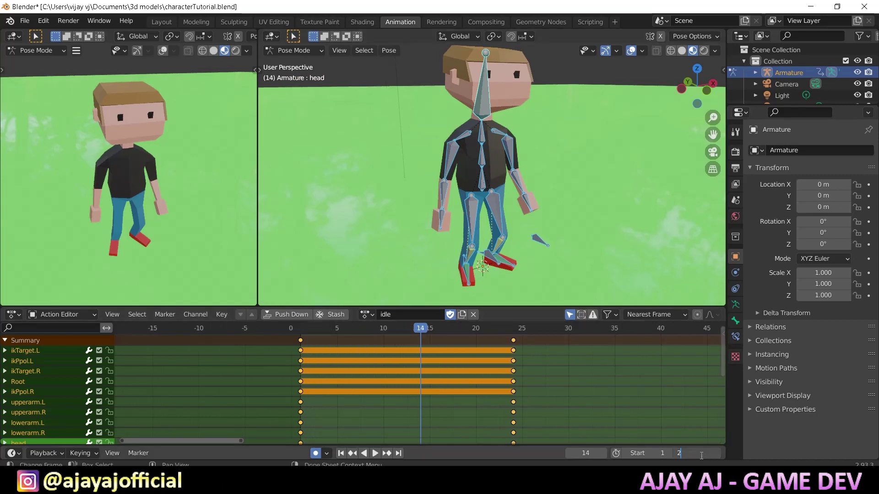
pyautogui.write('5')
pyautogui.press('Return')
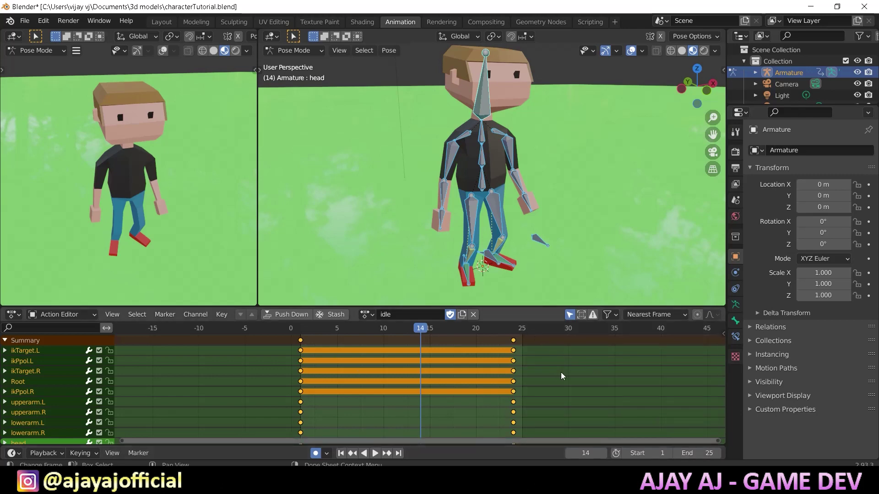
pyautogui.scroll(2, 562, 376)
pyautogui.click(708, 453)
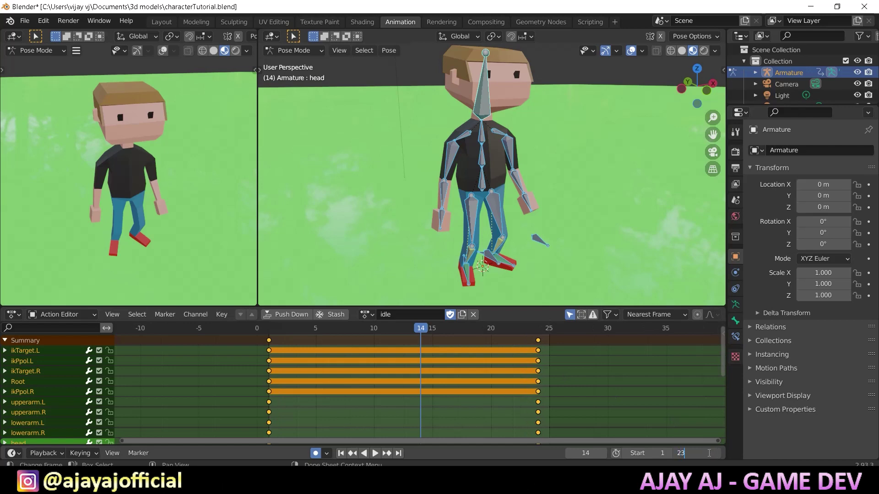
pyautogui.write('23')
pyautogui.press('Return')
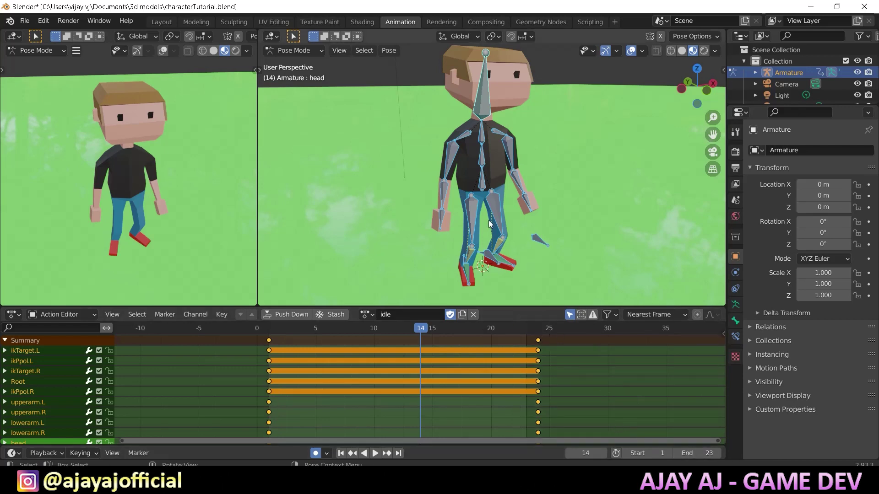
# At frame 12, raise the Root bone straight up along Z
pyautogui.moveTo(505, 216); pyautogui.dragTo(497, 216, button='middle')
pyautogui.moveTo(421, 329); pyautogui.dragTo(398, 329)
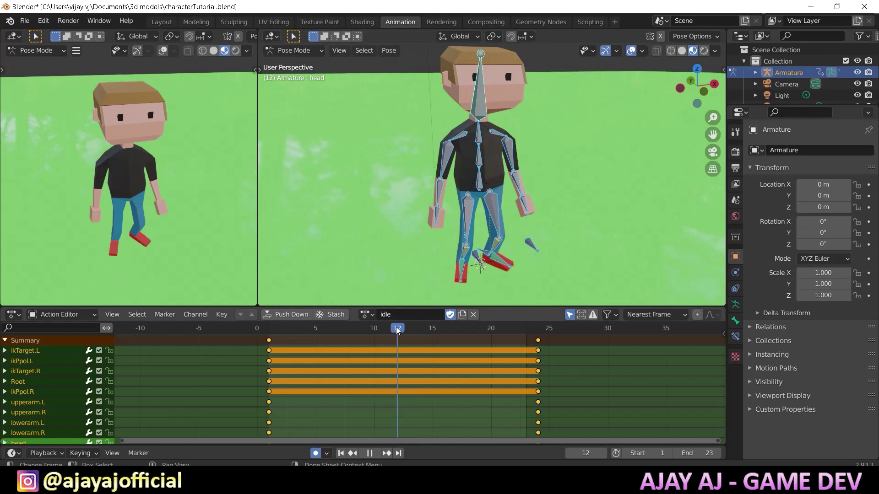
pyautogui.click(486, 184)
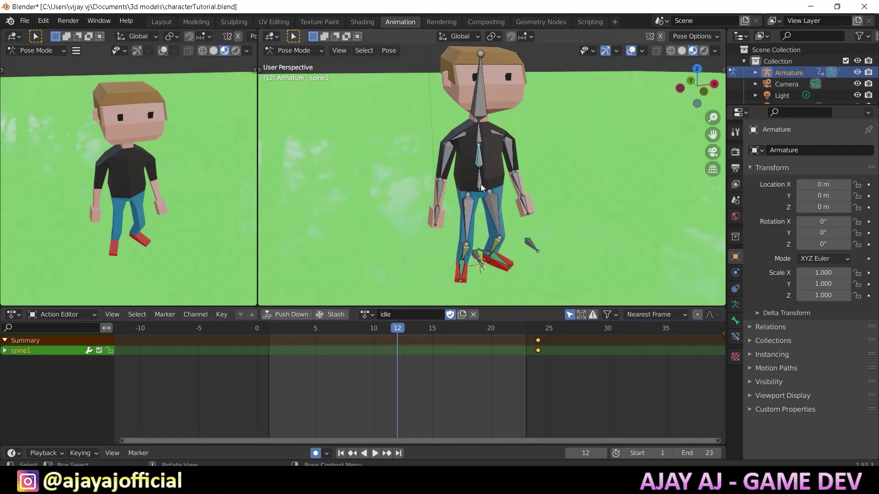
pyautogui.press('KP_1')
pyautogui.moveTo(487, 184); pyautogui.dragTo(512, 196, button='middle')
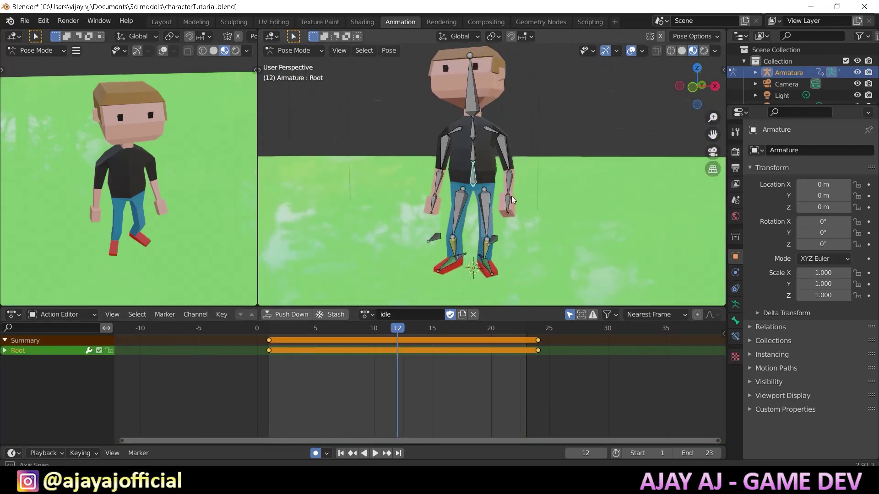
pyautogui.press('g')
pyautogui.press('z')
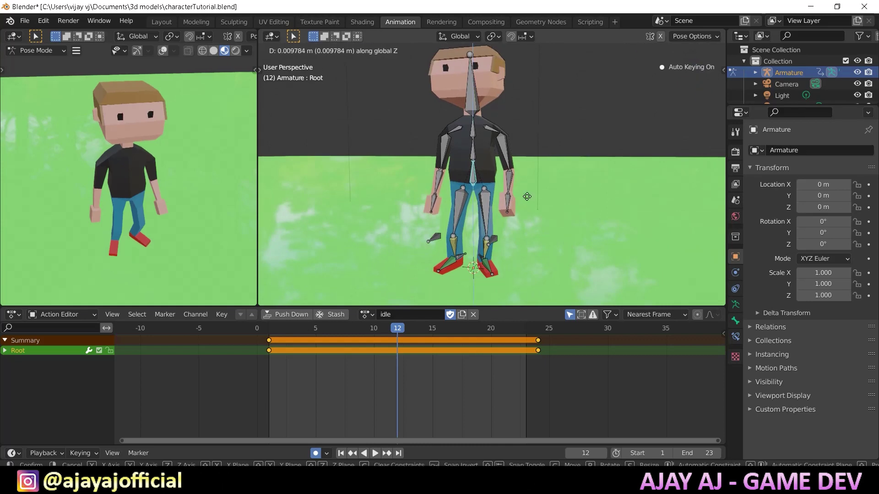
pyautogui.click(526, 195)
# Re-pose the upperarm.L and lowerarm.L bones for the mid-loop pose
pyautogui.moveTo(525, 195); pyautogui.dragTo(505, 166, button='middle')
pyautogui.click(505, 165)
pyautogui.moveTo(530, 193); pyautogui.dragTo(561, 191, button='middle')
pyautogui.press('KP_1')
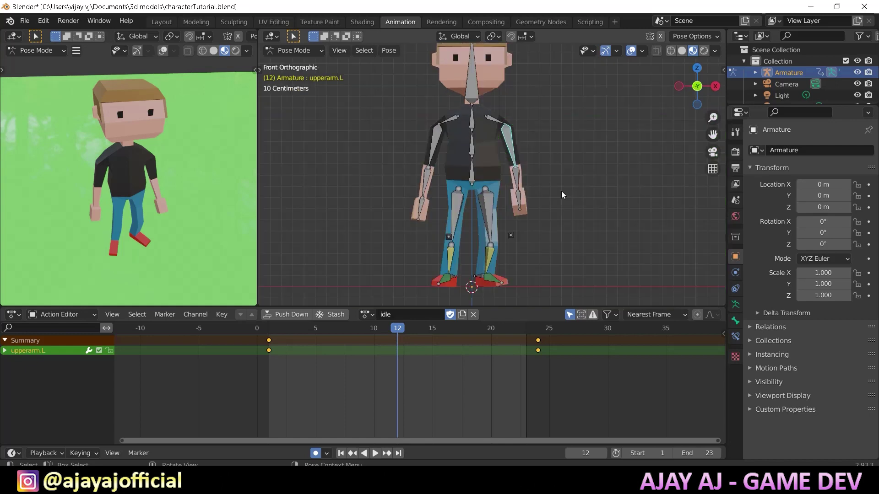
pyautogui.press('r')
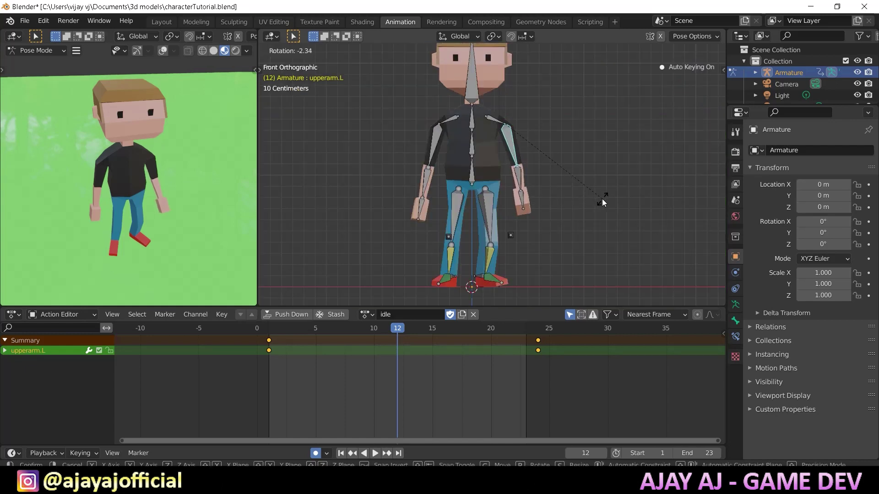
pyautogui.click(606, 199)
pyautogui.moveTo(605, 200); pyautogui.dragTo(477, 224, button='middle')
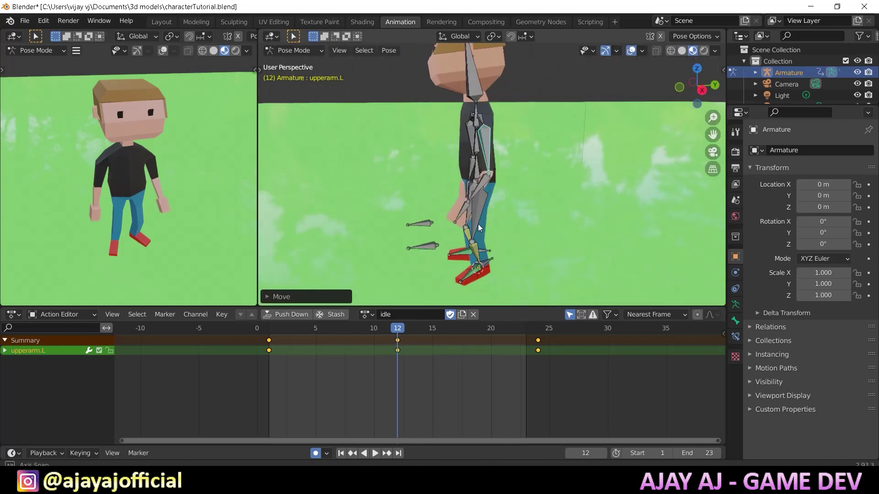
pyautogui.click(477, 185)
pyautogui.press('KP_3')
pyautogui.press('g')
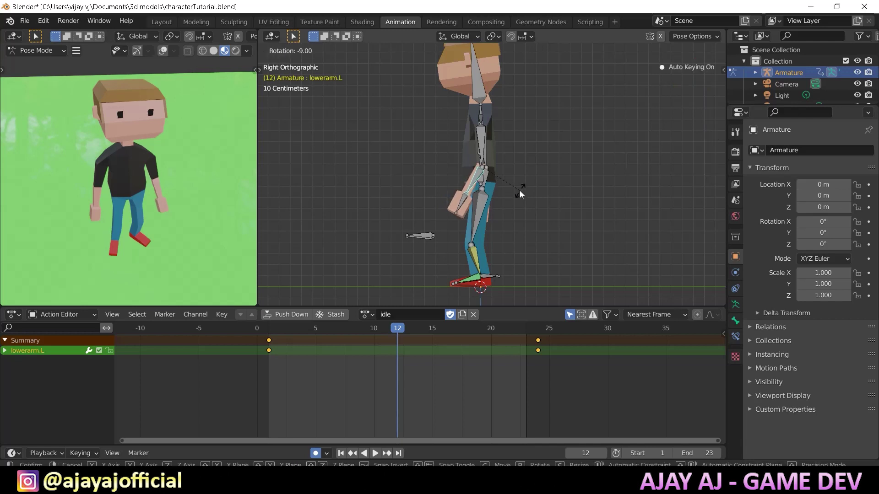
pyautogui.click(517, 192)
pyautogui.moveTo(437, 206); pyautogui.dragTo(490, 183, button='middle')
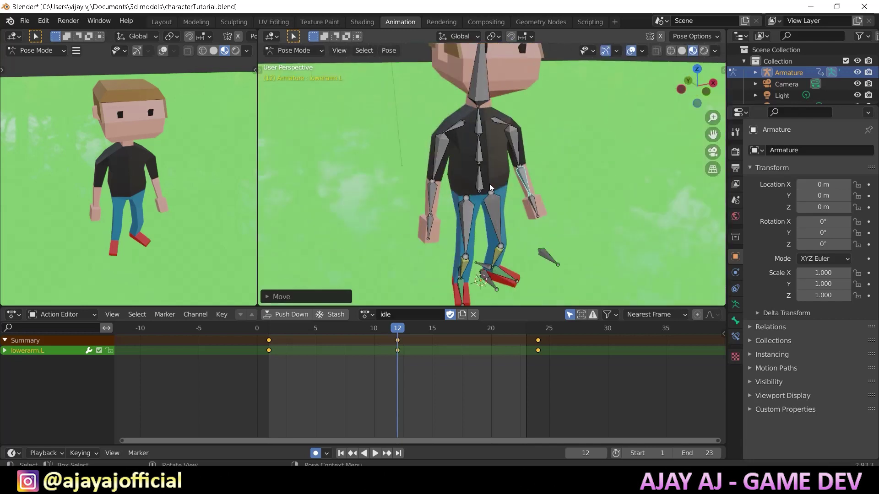
# Adjust the right arm's lowerarm.R bone from a left side view
pyautogui.click(431, 232)
pyautogui.click(436, 156)
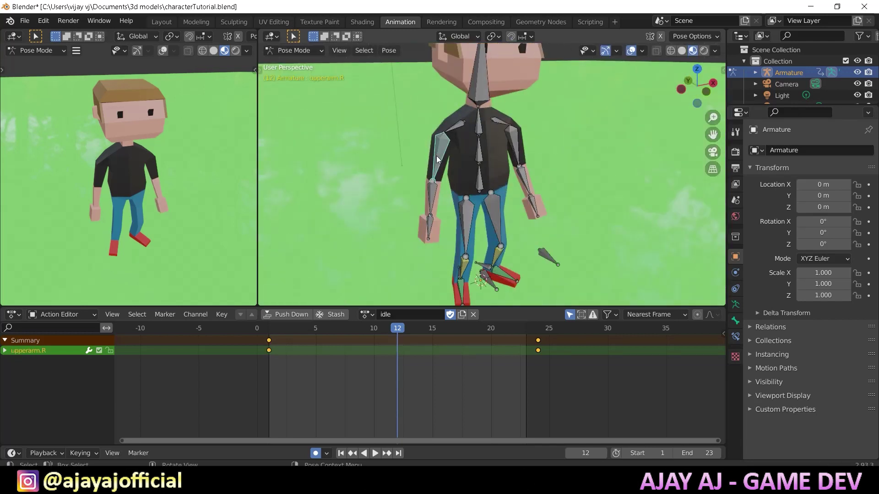
pyautogui.moveTo(498, 159); pyautogui.dragTo(468, 192, button='middle')
pyautogui.click(468, 192)
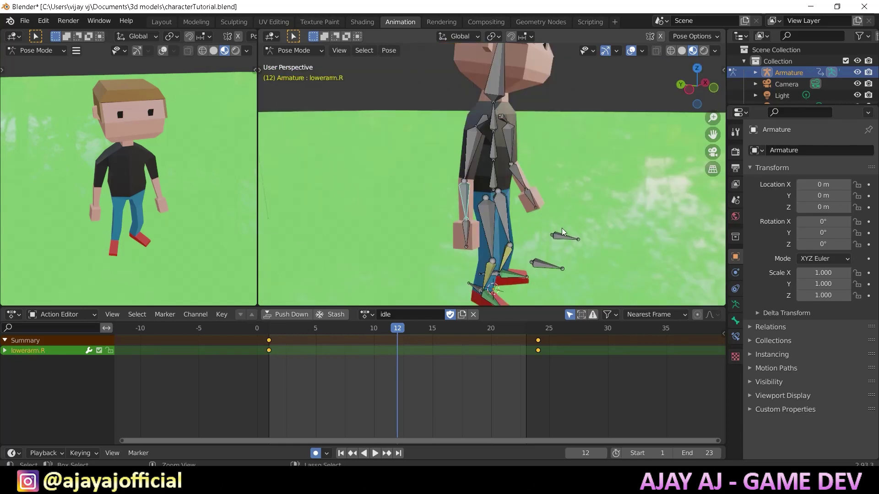
pyautogui.press('ctrl+KP_3')
pyautogui.press('g')
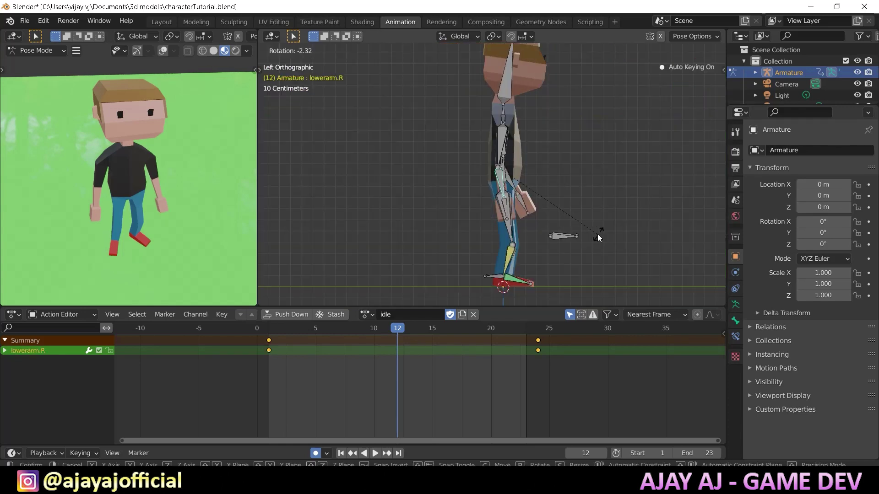
pyautogui.click(626, 239)
pyautogui.moveTo(627, 239); pyautogui.dragTo(348, 293, button='middle')
# Rewind to frame 1 and start playing the idle animation
pyautogui.click(305, 327)
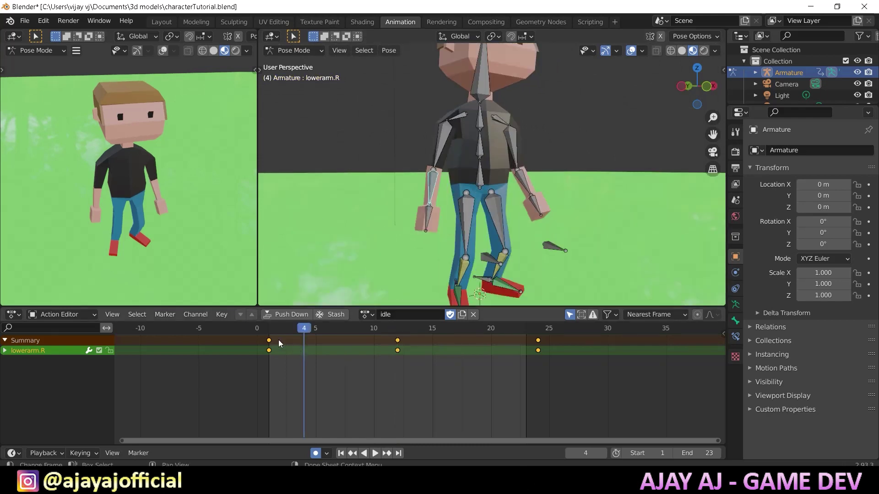
pyautogui.moveTo(304, 328); pyautogui.dragTo(269, 365)
pyautogui.press('space')
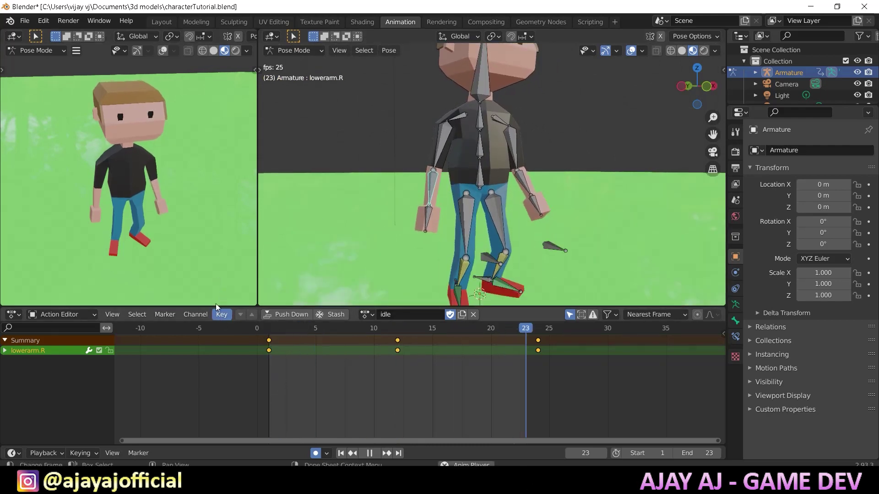
pyautogui.scroll(2, 207, 276)
# Deselect the bone, watch the playback from a few angles, and stop at frame 17
pyautogui.click(235, 249)
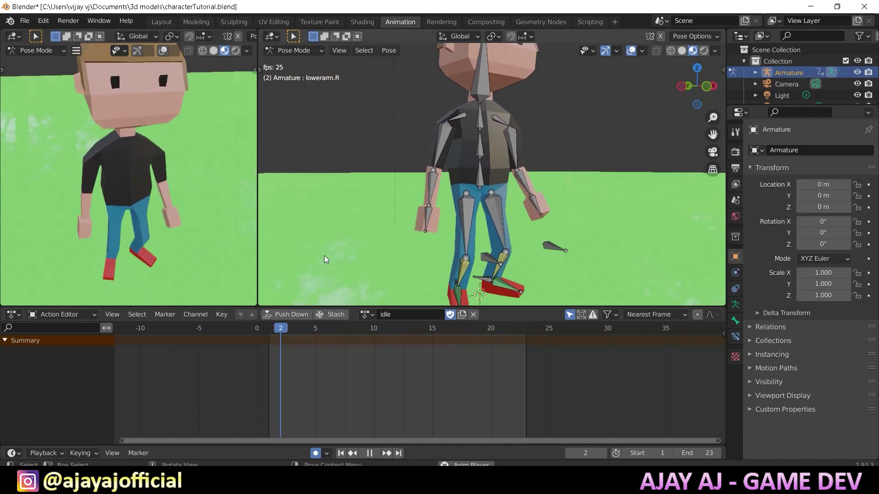
pyautogui.scroll(-3, 206, 242)
pyautogui.moveTo(174, 238); pyautogui.dragTo(191, 200, button='middle')
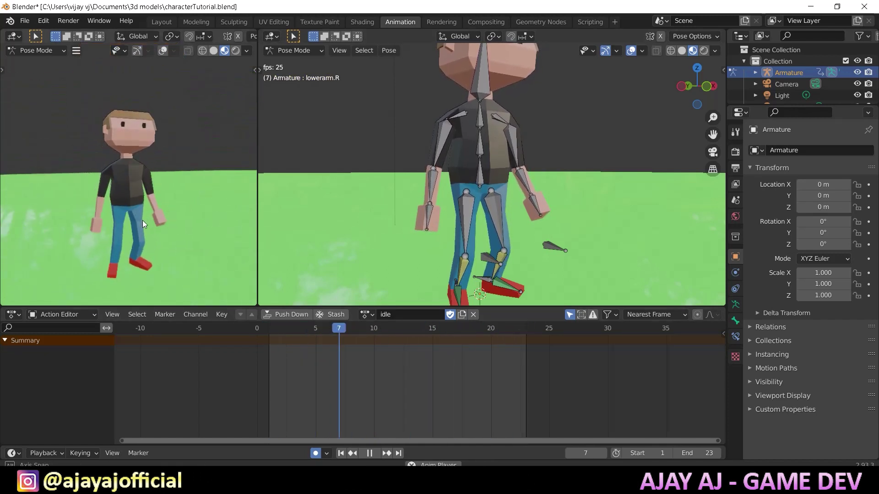
pyautogui.moveTo(142, 220); pyautogui.dragTo(201, 228, button='middle')
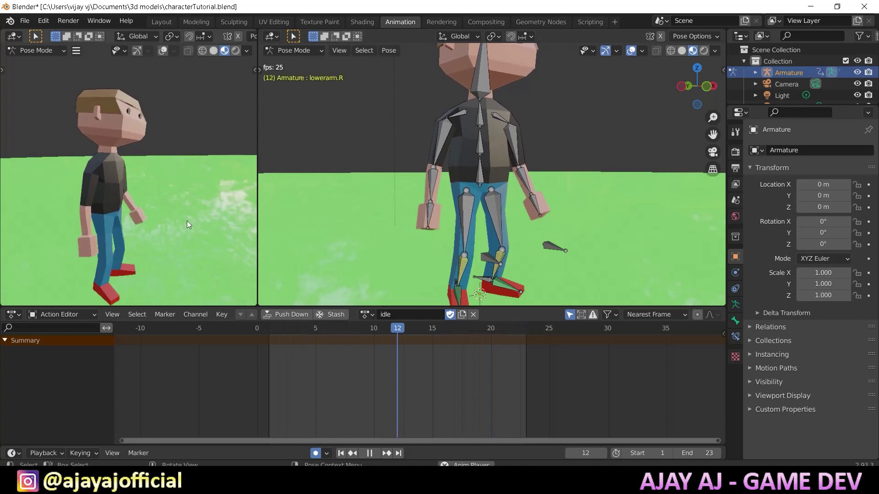
pyautogui.moveTo(152, 220)
pyautogui.mouseDown(button='middle')
pyautogui.moveTo(180, 236)
pyautogui.moveTo(211, 232)
pyautogui.moveTo(89, 240)
pyautogui.moveTo(165, 226)
pyautogui.moveTo(139, 238)
pyautogui.moveTo(82, 233)
pyautogui.moveTo(151, 229)
pyautogui.mouseUp(button='middle')
pyautogui.press('space')
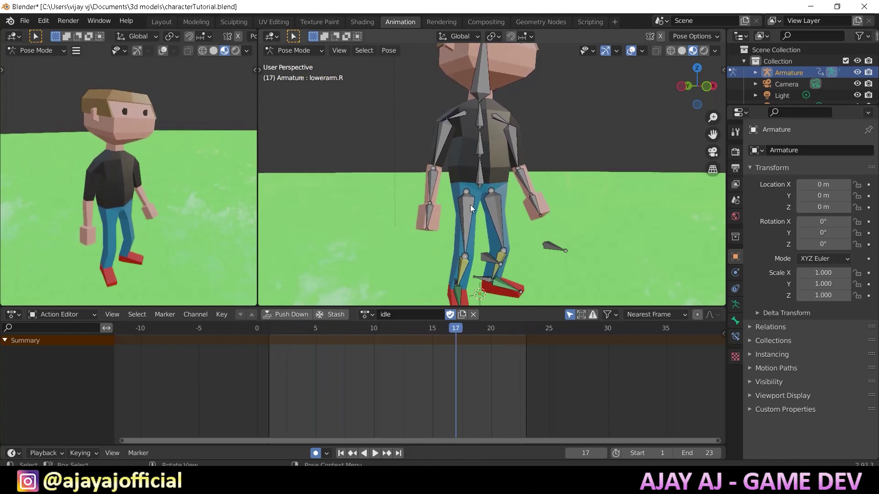
pyautogui.scroll(-1, 451, 397)
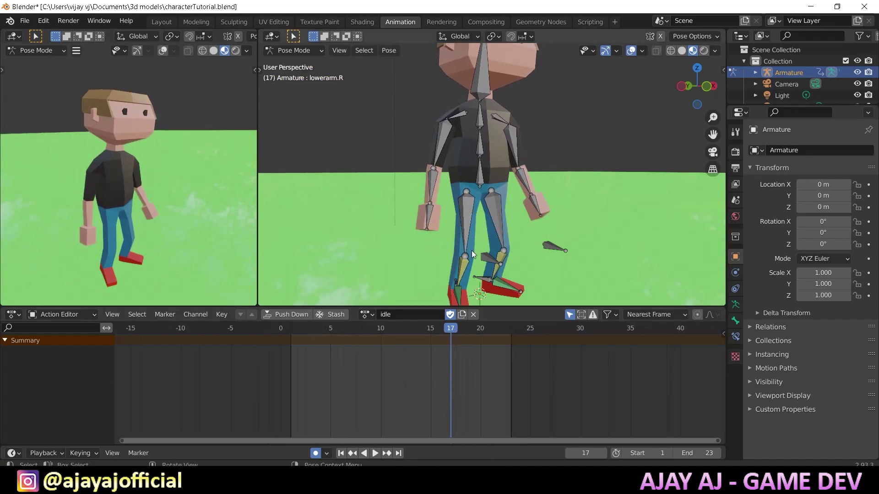
# Browse the saved actions list, then rewind the playhead to frame 0
pyautogui.click(374, 315)
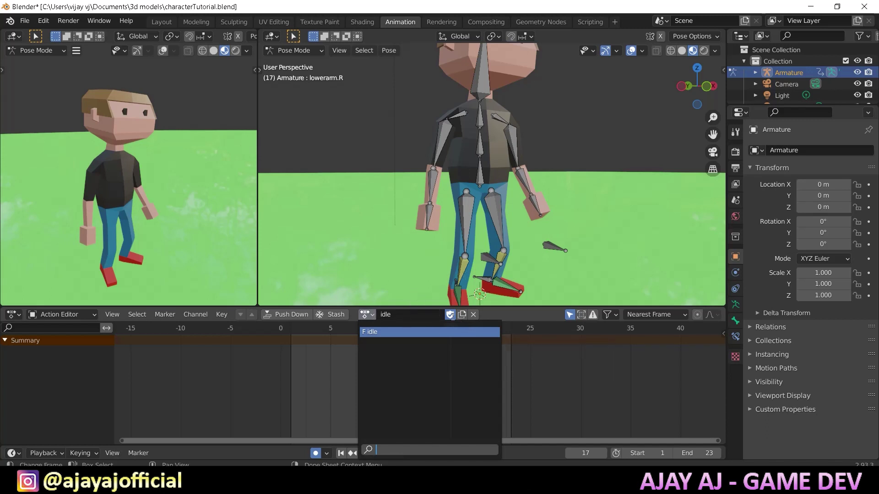
pyautogui.click(547, 359)
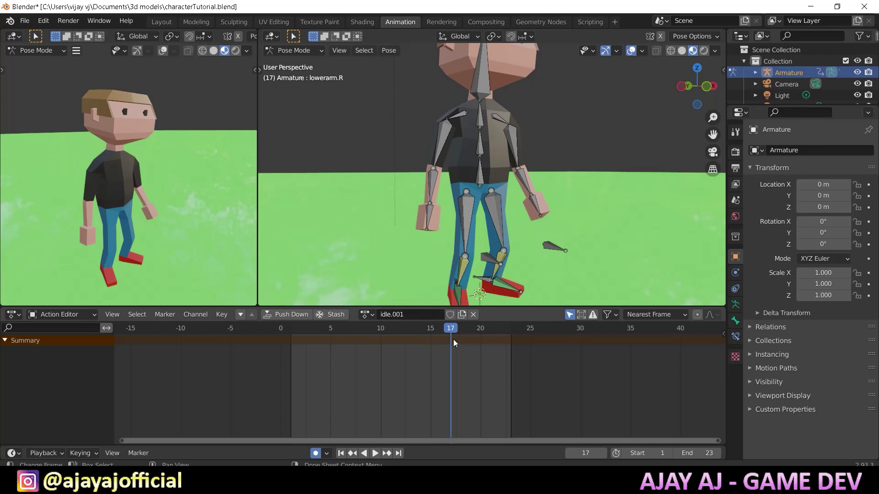
pyautogui.moveTo(450, 331); pyautogui.dragTo(283, 339)
pyautogui.moveTo(459, 259); pyautogui.dragTo(511, 259, button='middle')
pyautogui.scroll(-2, 492, 264)
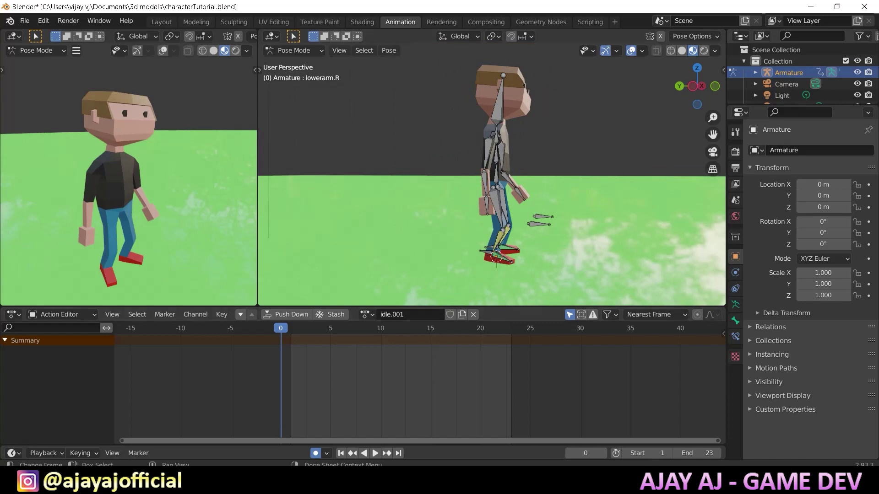
# Switch to the browser, open a new tab, and minimize it
pyautogui.hotkey('alt', 'Tab')
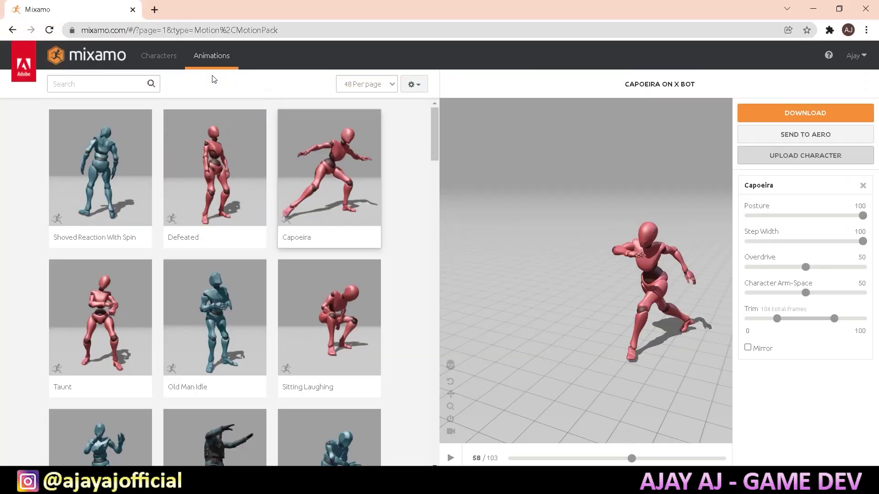
pyautogui.click(155, 10)
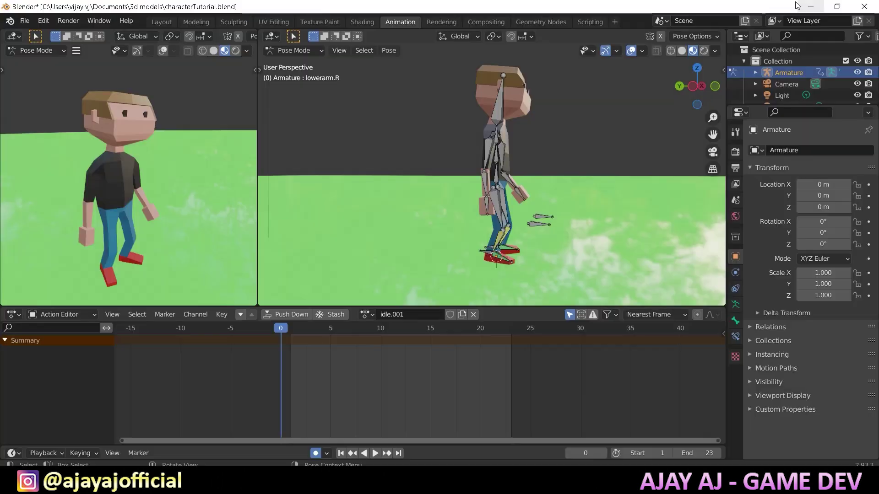
pyautogui.click(813, 9)
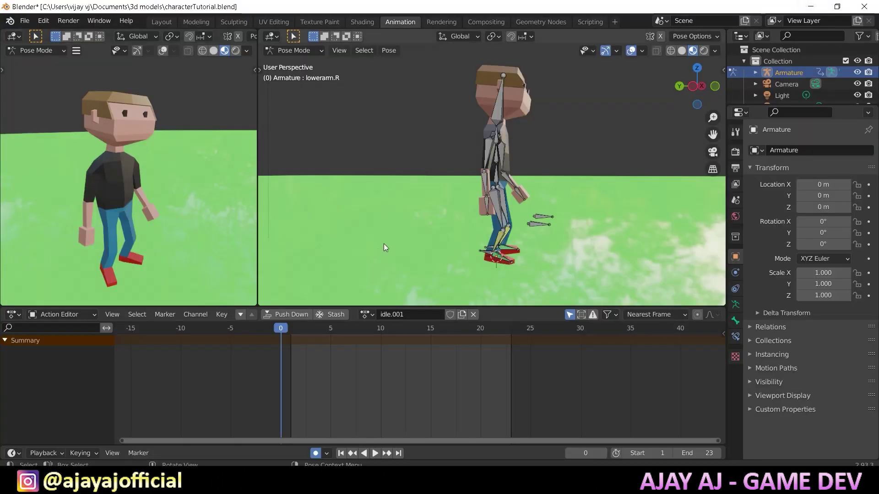
# Unlink idle.001 and assign the original idle action back to the armature
pyautogui.moveTo(384, 248); pyautogui.dragTo(315, 263, button='middle')
pyautogui.scroll(5, 458, 218)
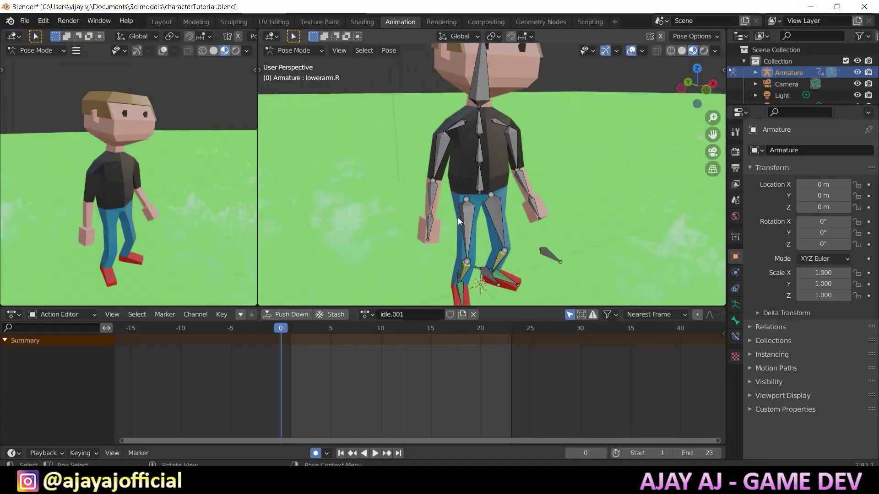
pyautogui.moveTo(457, 218); pyautogui.dragTo(503, 216, button='middle')
pyautogui.scroll(-1, 492, 220)
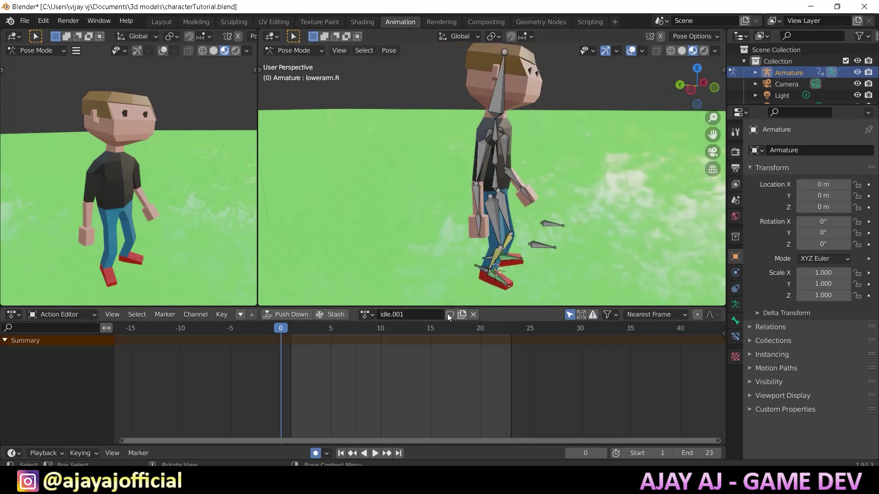
pyautogui.click(473, 314)
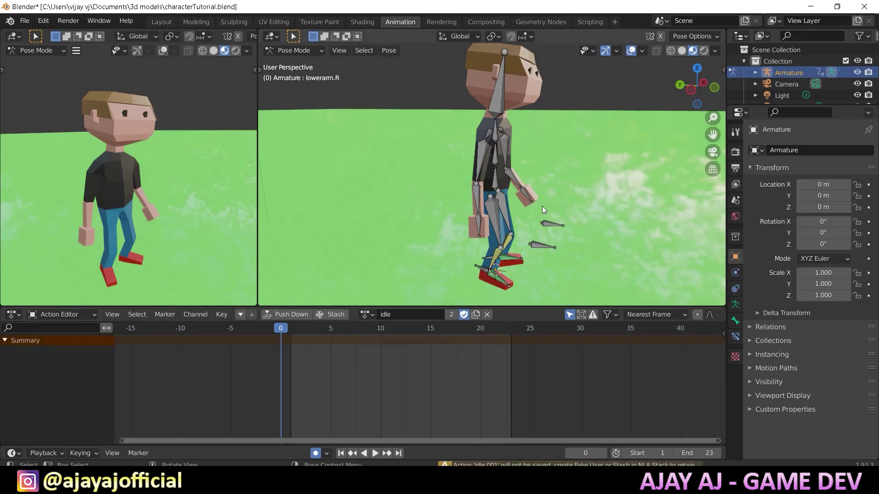
pyautogui.moveTo(541, 206); pyautogui.dragTo(509, 213, button='middle')
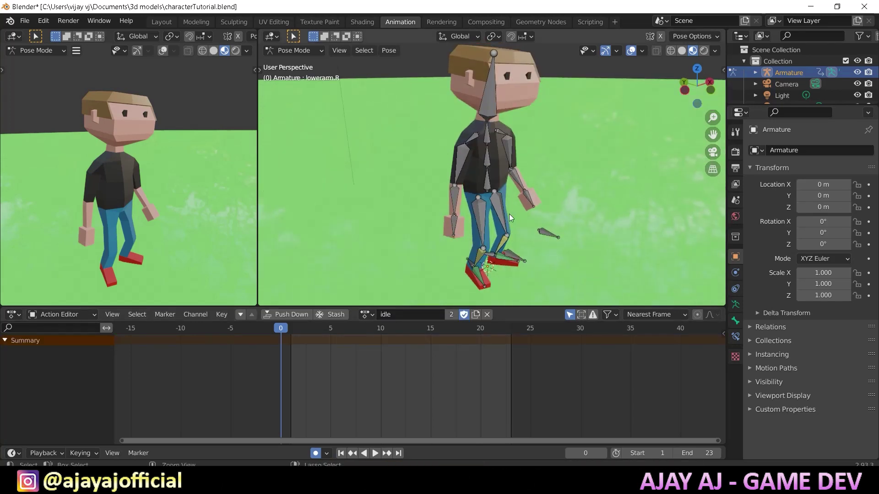
# Save characterTutorial.blend and enlarge the Outliner to list every scene object
pyautogui.hotkey('ctrl', 's')
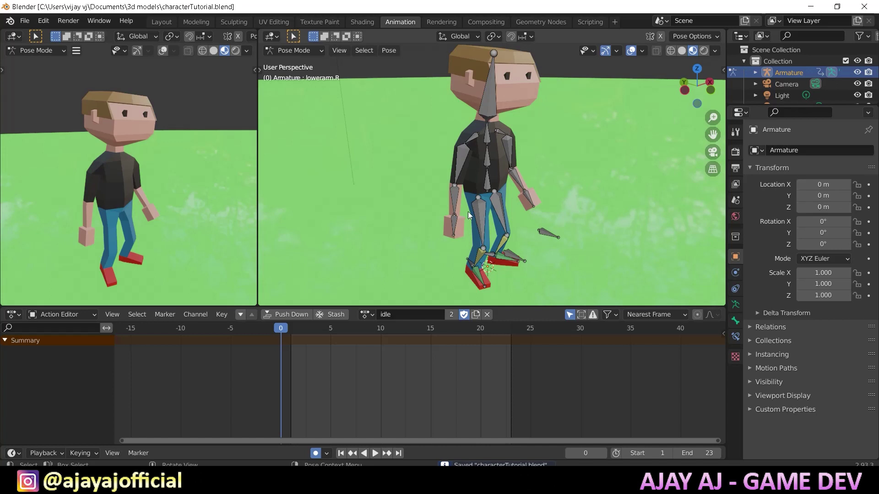
pyautogui.moveTo(468, 211); pyautogui.dragTo(501, 209, button='middle')
pyautogui.moveTo(796, 105); pyautogui.dragTo(727, 215)
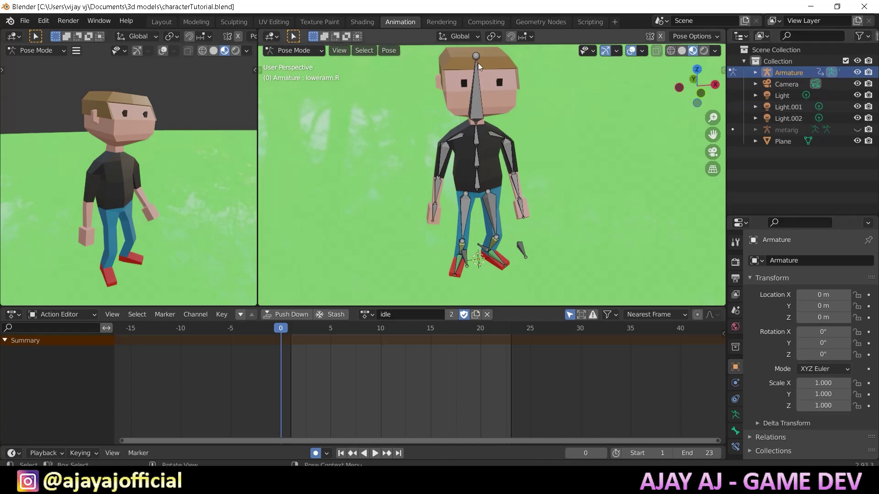
# Hide the Camera, Light.001 and the ground Plane in the viewport
pyautogui.click(857, 84)
pyautogui.click(854, 108)
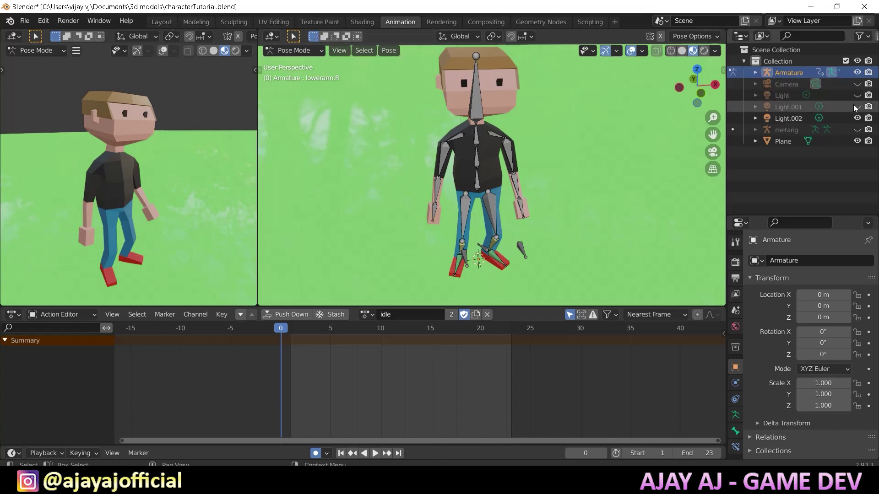
pyautogui.click(858, 141)
pyautogui.moveTo(584, 165); pyautogui.dragTo(292, 52, button='middle')
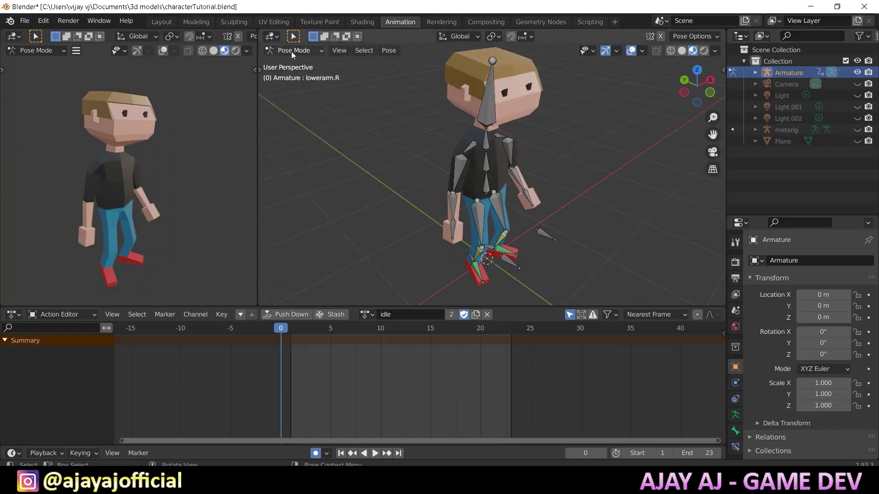
# Switch to Object Mode, select the Armature plus its Cube mesh, and open File > Export
pyautogui.click(291, 52)
pyautogui.click(286, 63)
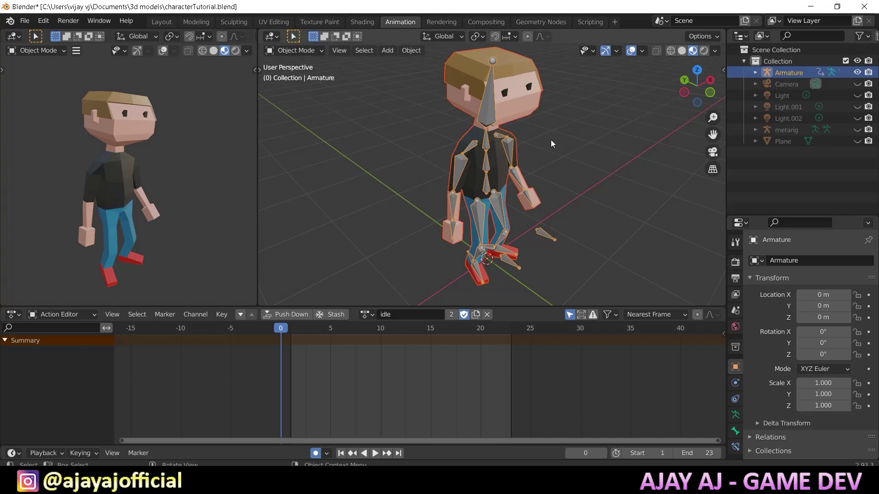
pyautogui.click(756, 72)
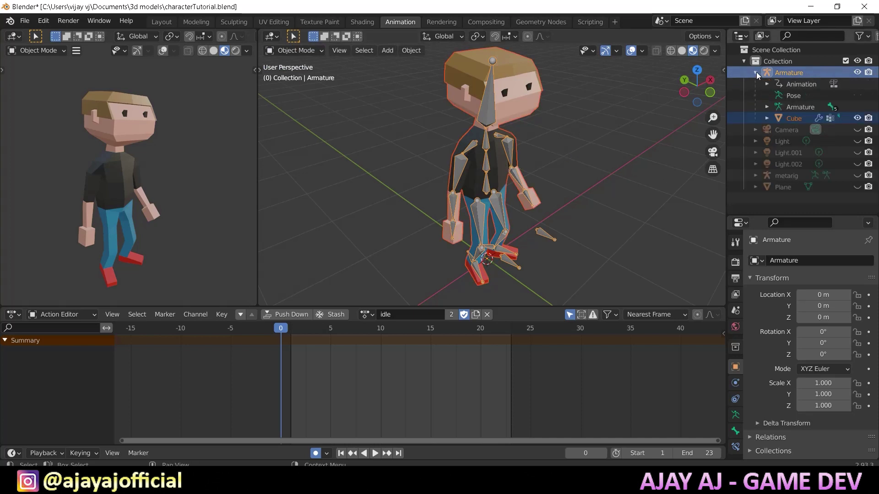
pyautogui.click(790, 109)
pyautogui.click(794, 107)
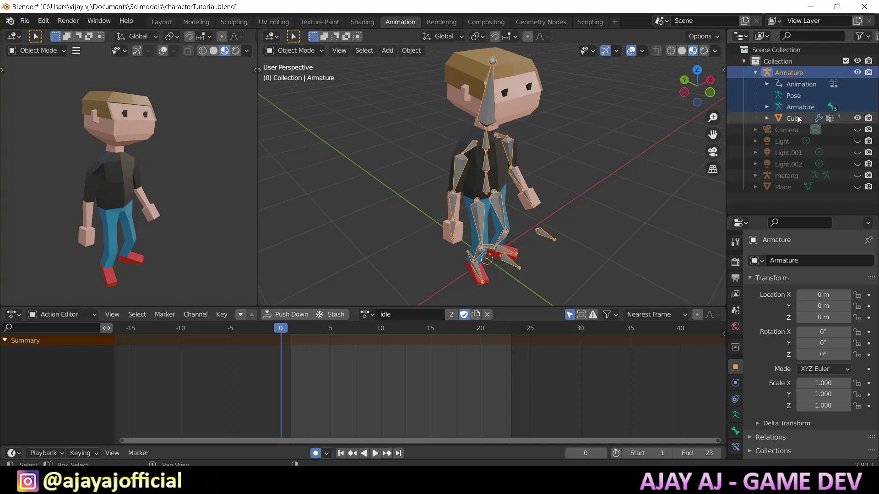
pyautogui.keyDown('ctrl'); pyautogui.click(798, 117); pyautogui.keyUp('ctrl')
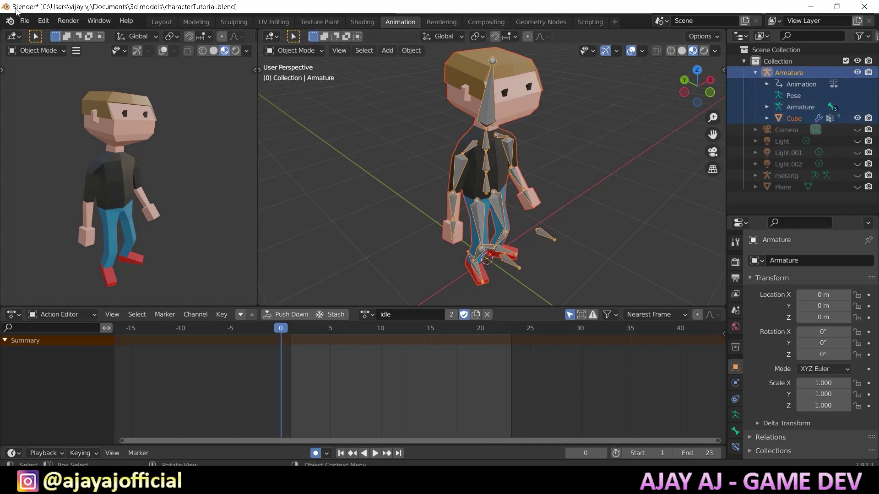
pyautogui.click(26, 21)
# Choose FBX export, limit it to selected objects, and set Apply Scalings to FBX Units Scale
pyautogui.moveTo(99, 187)
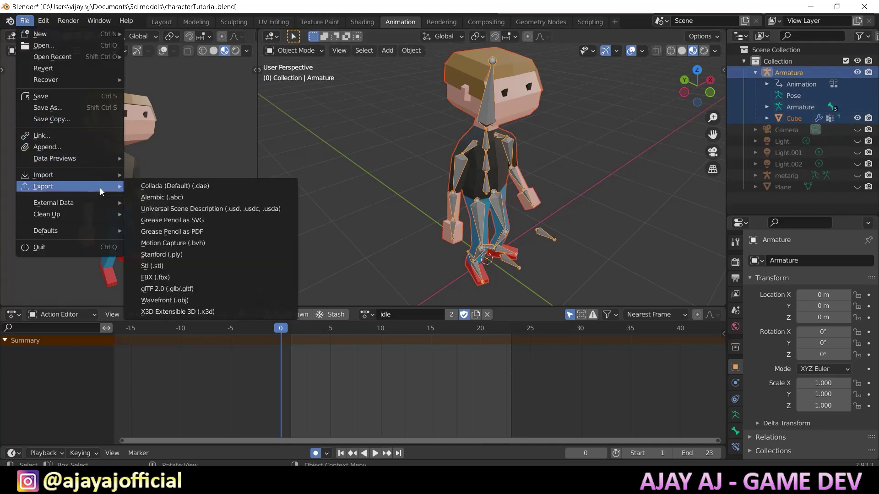
pyautogui.click(156, 278)
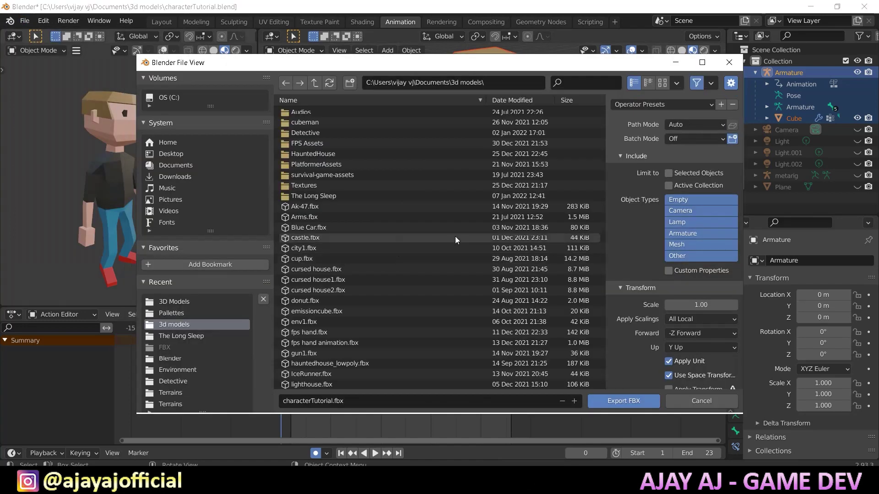
pyautogui.click(670, 173)
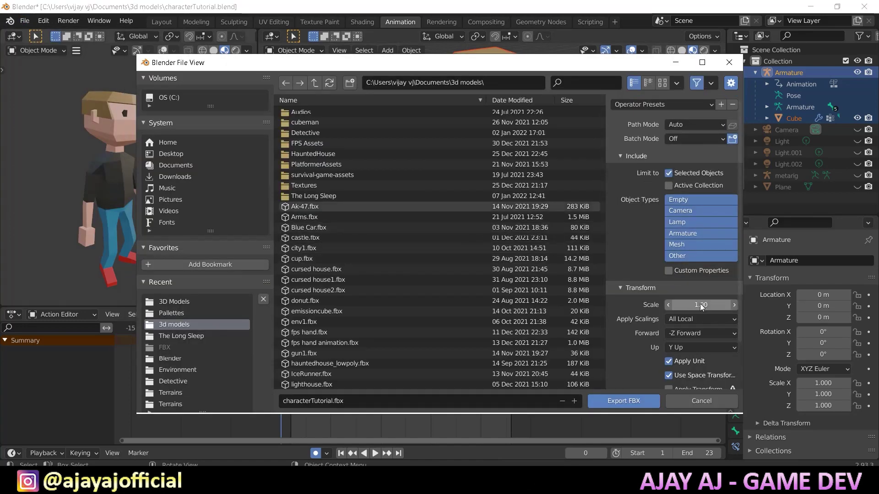
pyautogui.scroll(-3, 648, 242)
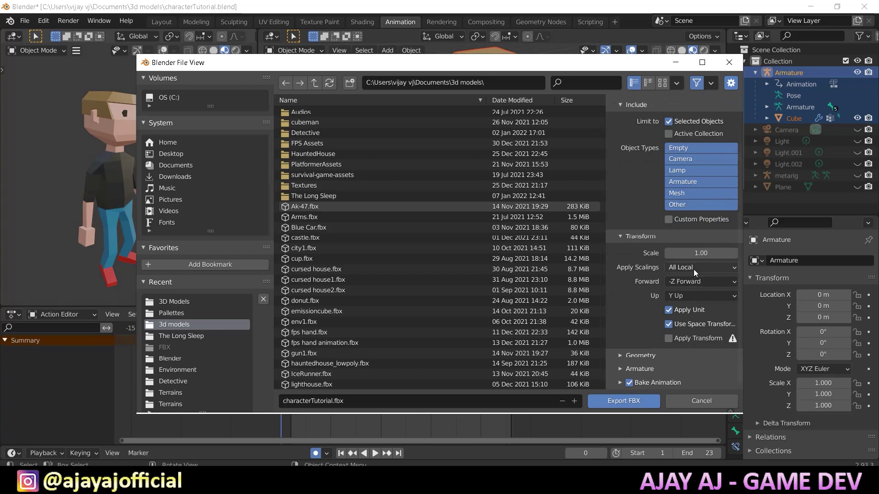
pyautogui.click(693, 268)
pyautogui.click(675, 292)
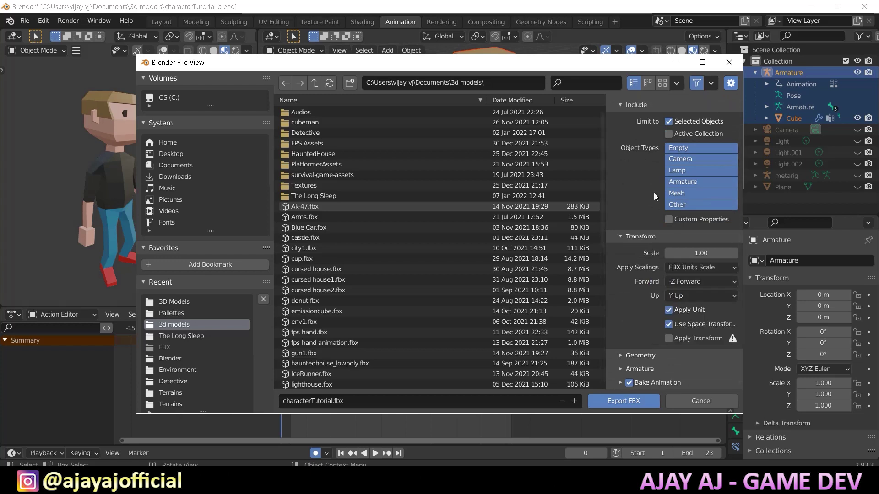
# Review the Geometry and Armature sections of the FBX export options
pyautogui.click(642, 357)
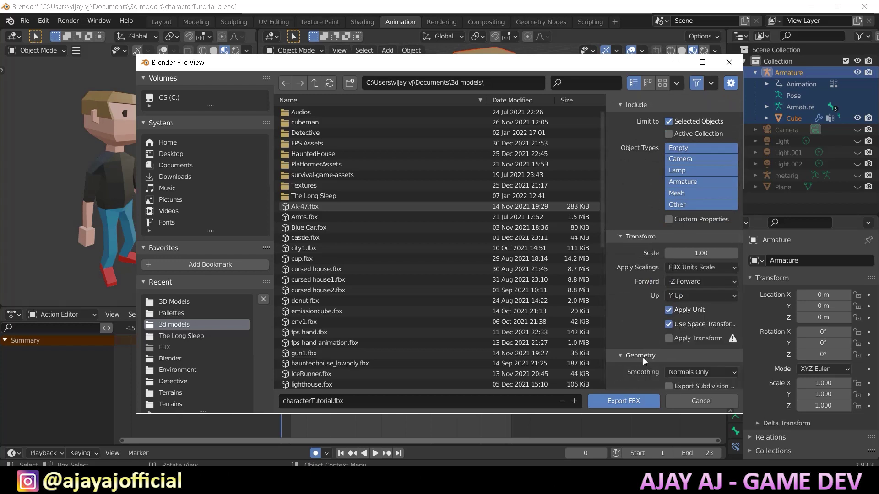
pyautogui.scroll(-3, 647, 324)
pyautogui.click(636, 300)
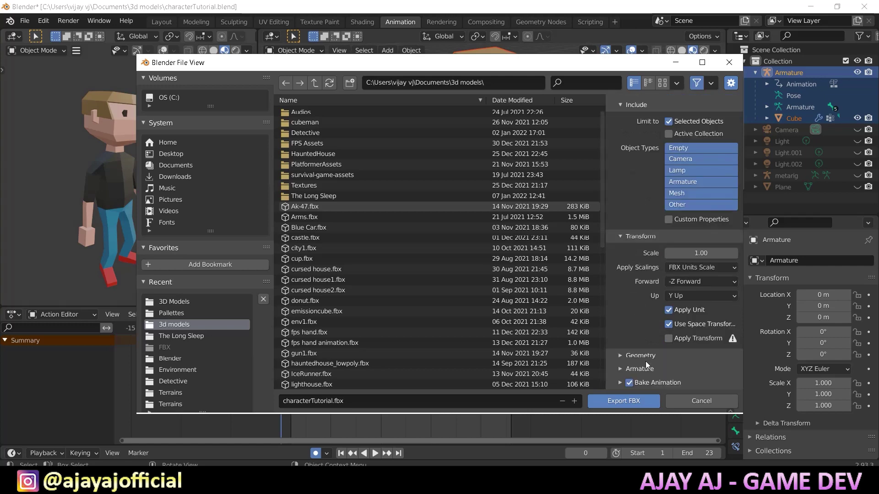
pyautogui.click(641, 345)
pyautogui.scroll(-2, 713, 350)
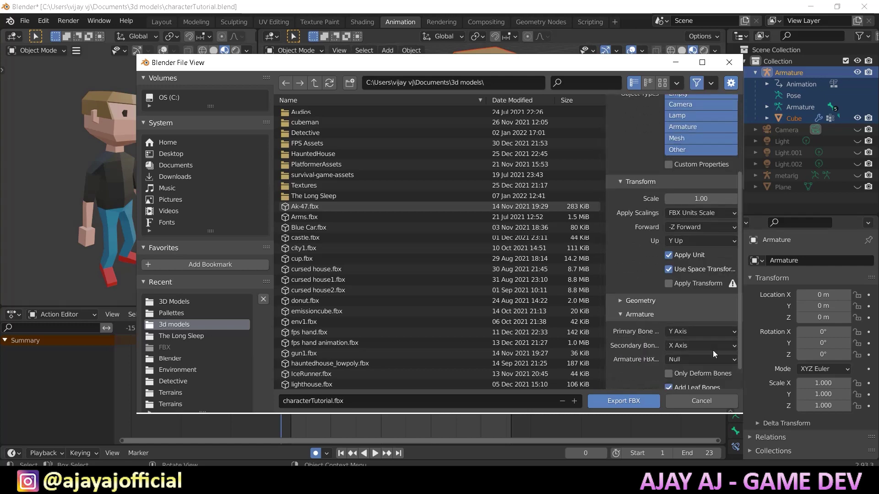
pyautogui.click(654, 313)
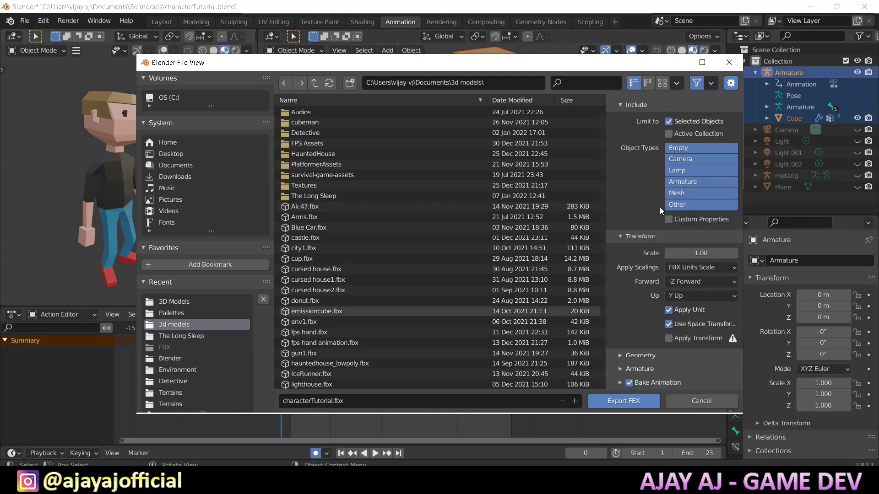